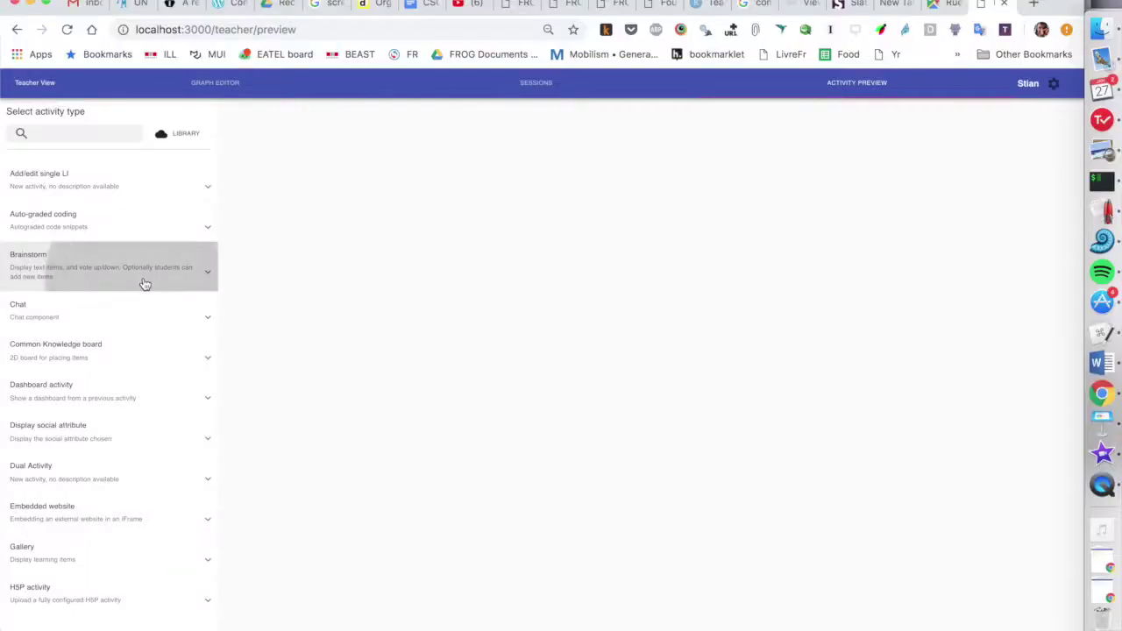
Step: Preview the Brainstorm activity's example lists where students are not able to add items and where they are able to
click(145, 283)
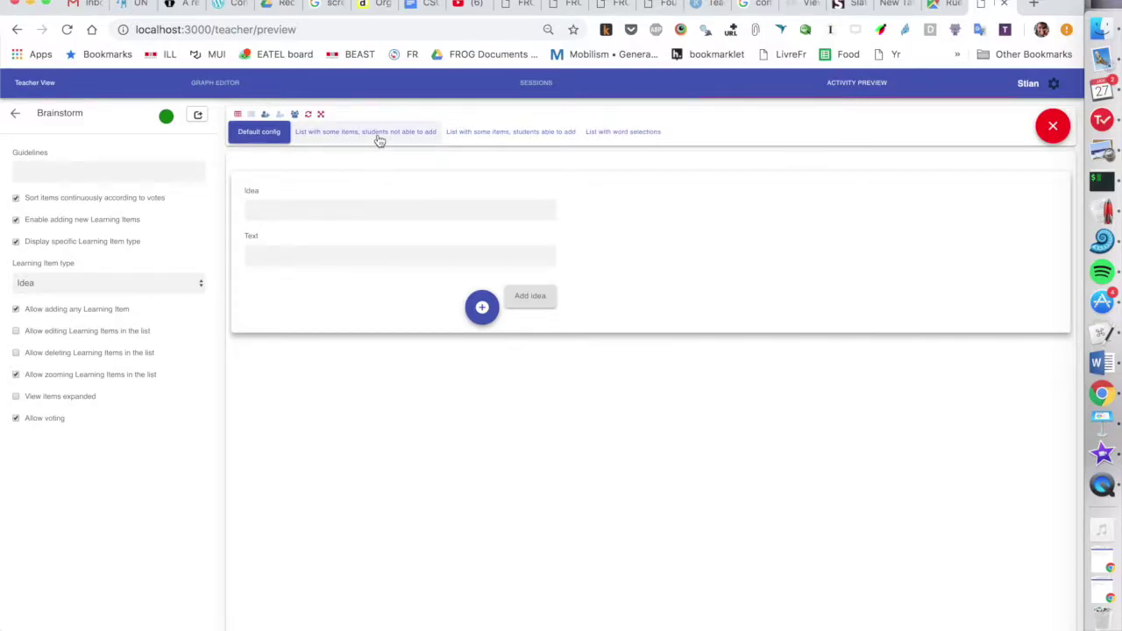
click(379, 140)
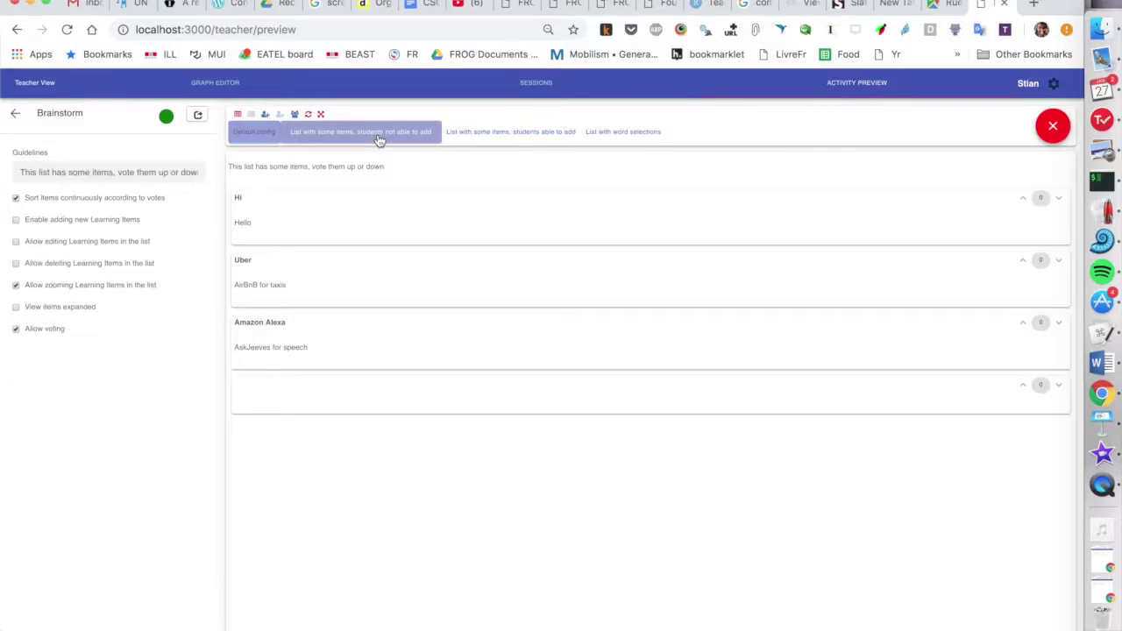
click(478, 138)
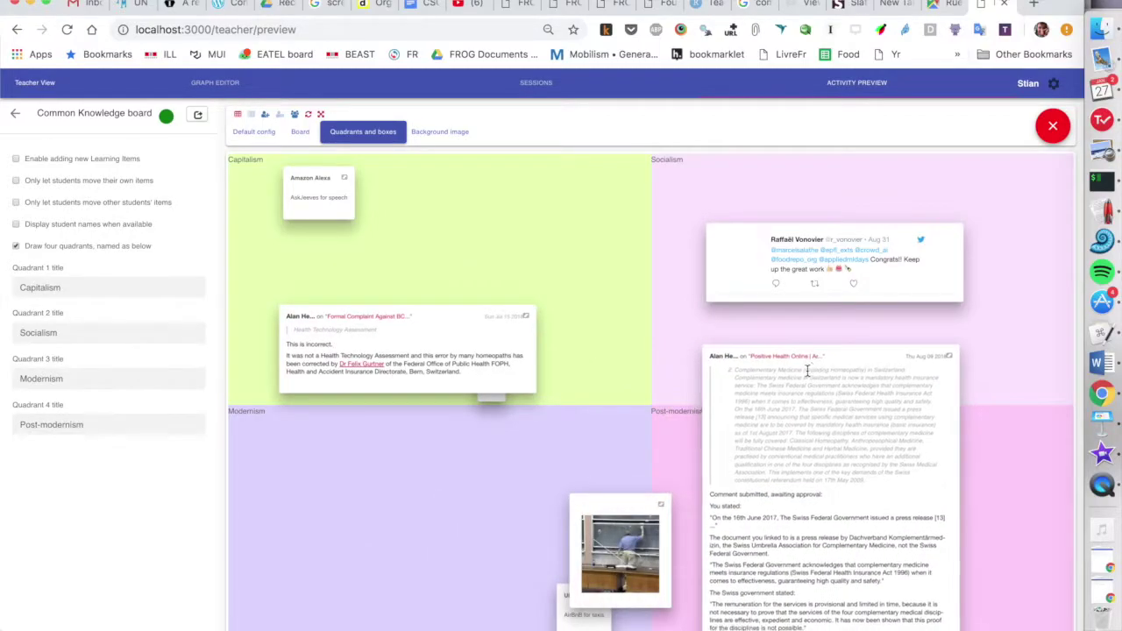
Step: Load the Common Knowledge board's Background image example and add a webcam picture to it as an image item
click(435, 134)
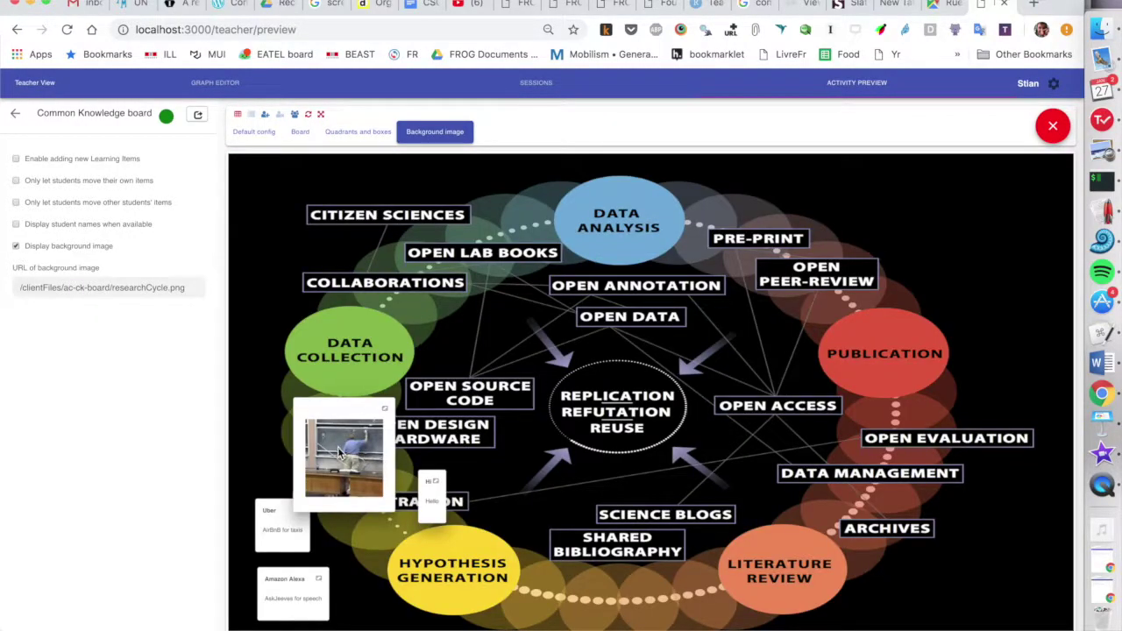
click(1052, 175)
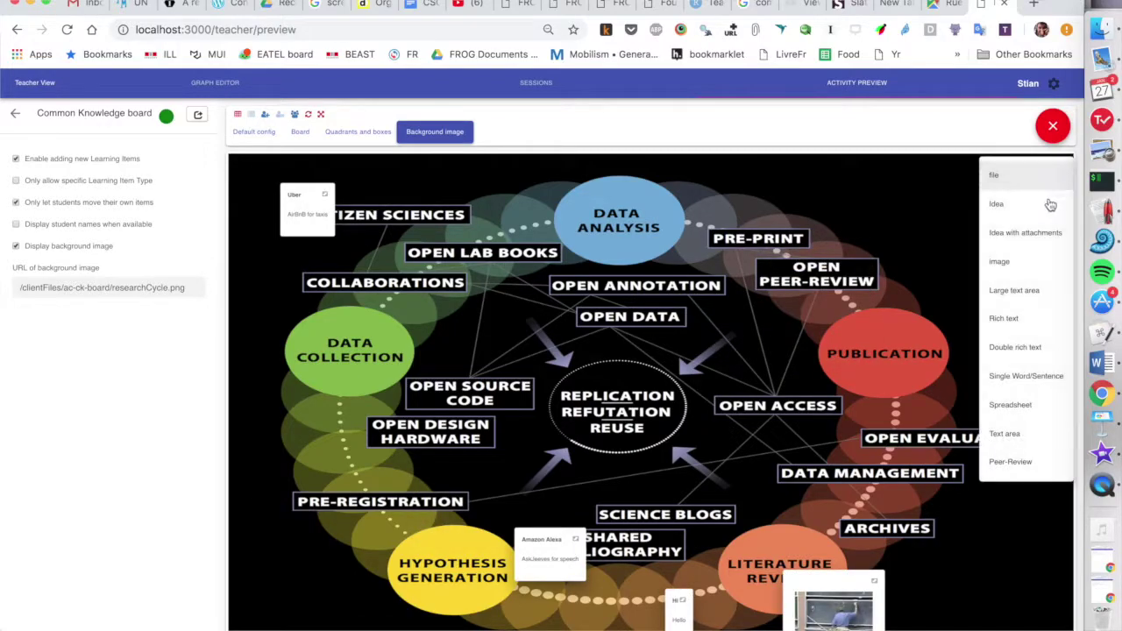
click(999, 261)
click(714, 233)
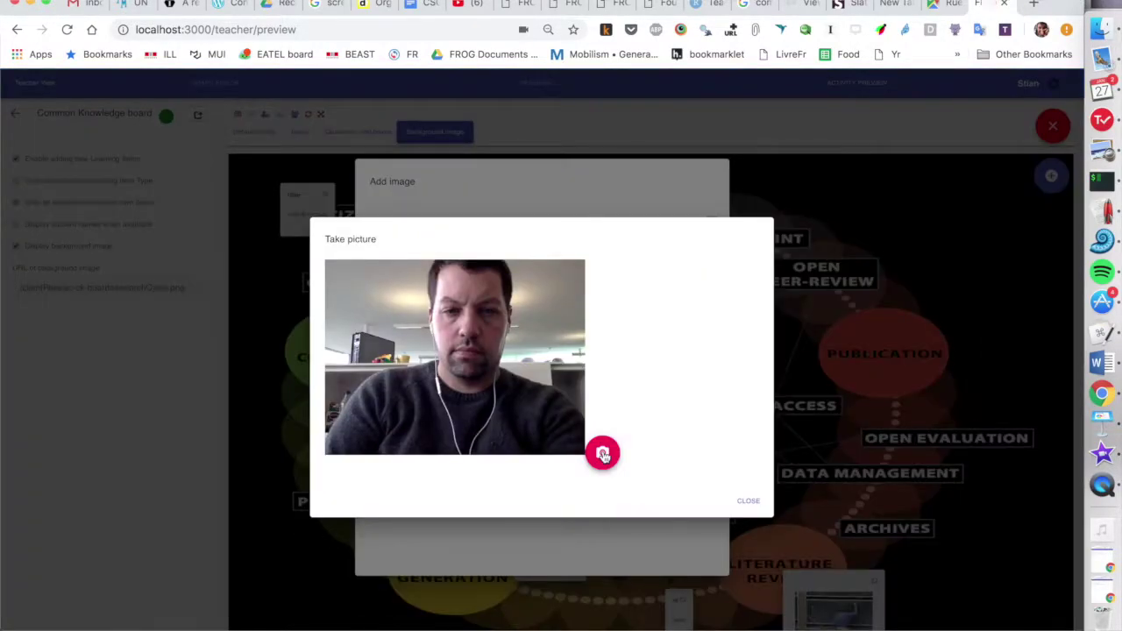
click(602, 453)
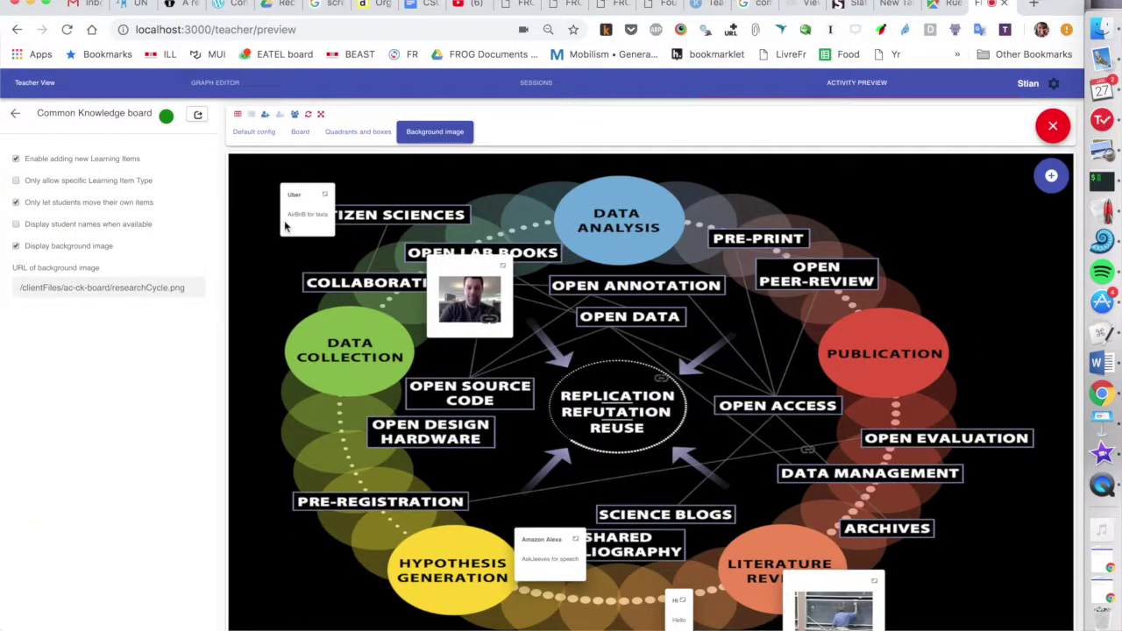
Step: Return to the activity type list and open the Presentation activity
click(14, 113)
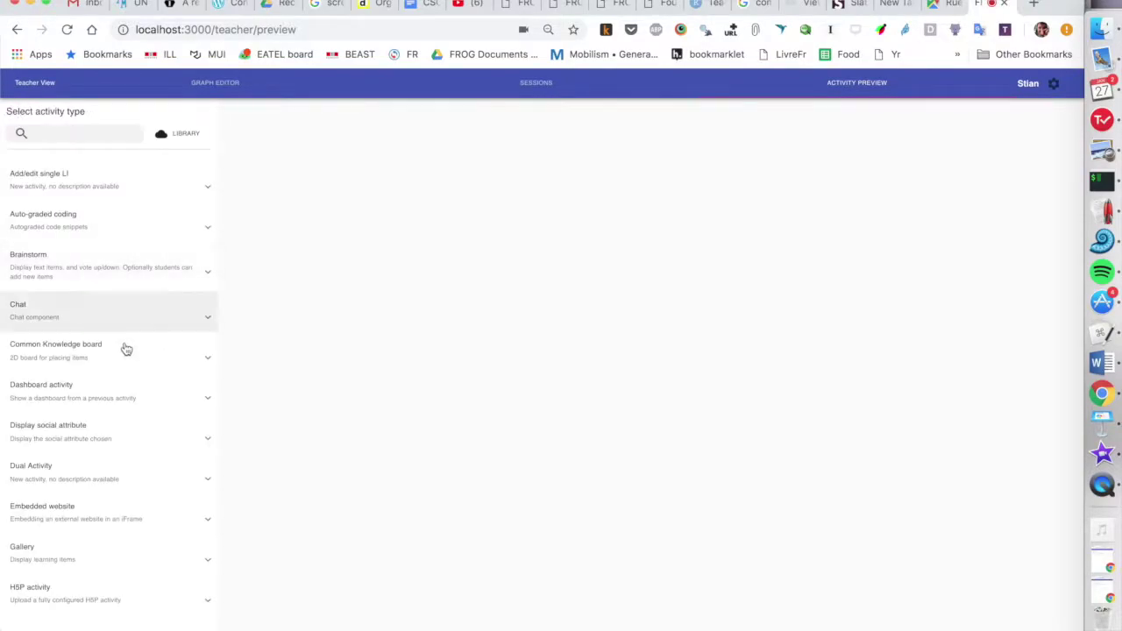
scroll(112, 367, down, 2)
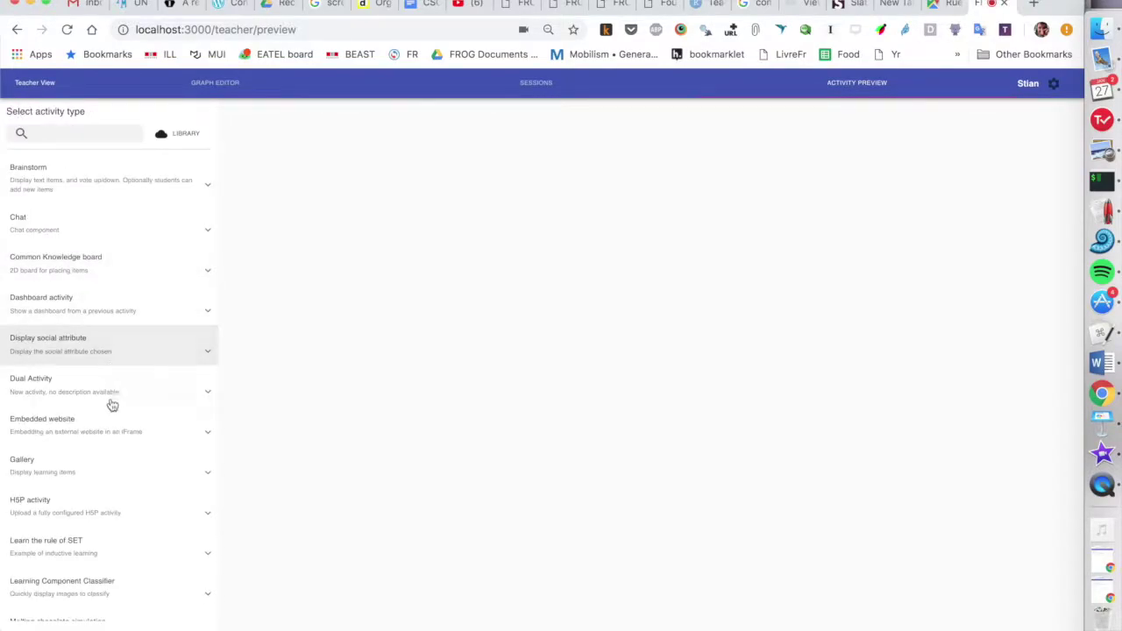
scroll(112, 413, down, 3)
click(53, 578)
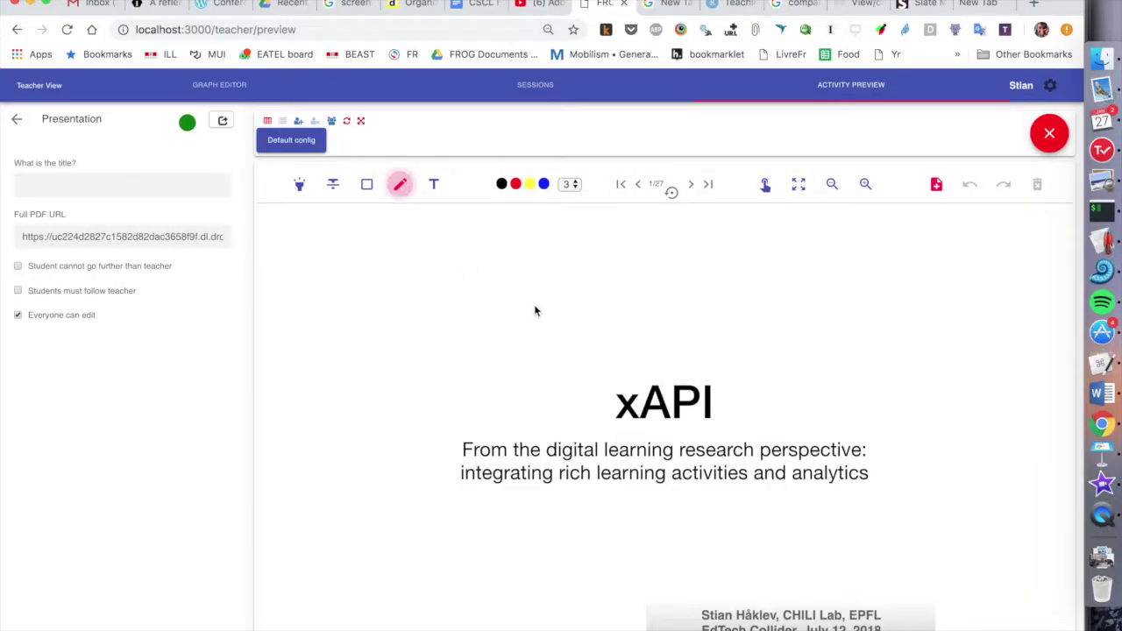
Step: Annotate the title slide with a freehand curve and the text "kjk" above it, and advance through the presentation
drag(412, 519, 638, 443)
click(433, 184)
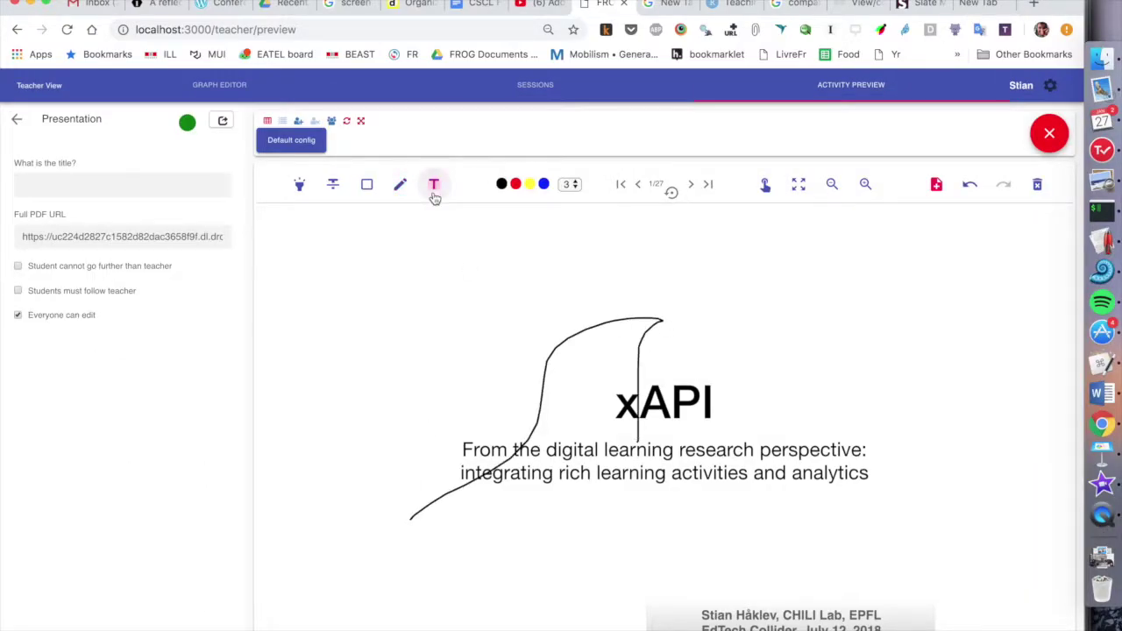
click(521, 307)
text(xapi)
key(Return)
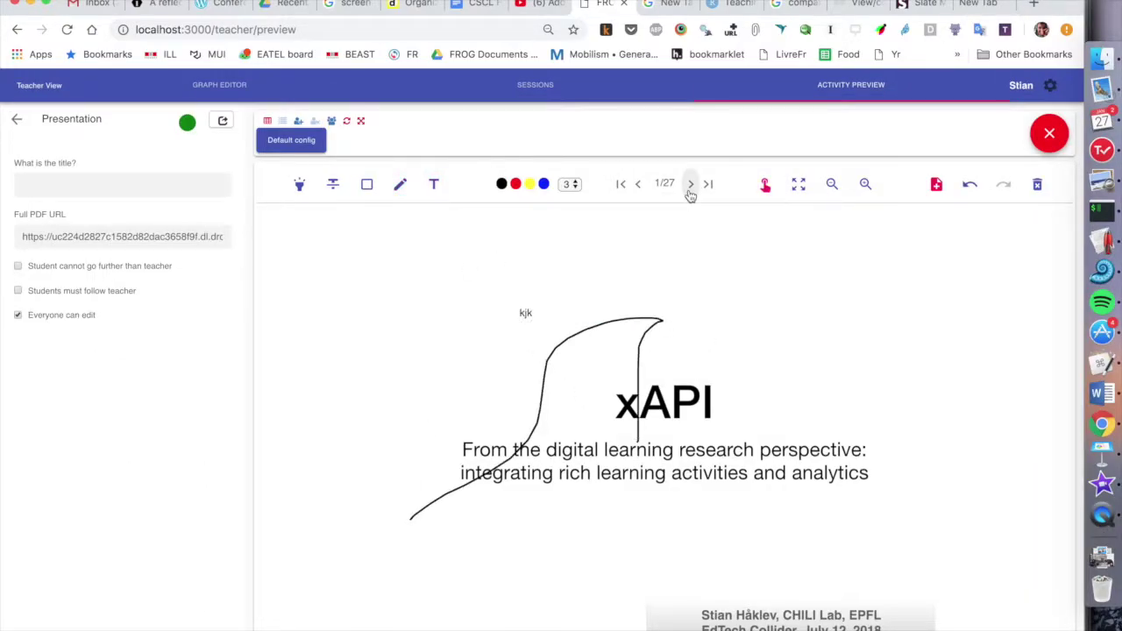
click(690, 185)
click(691, 186)
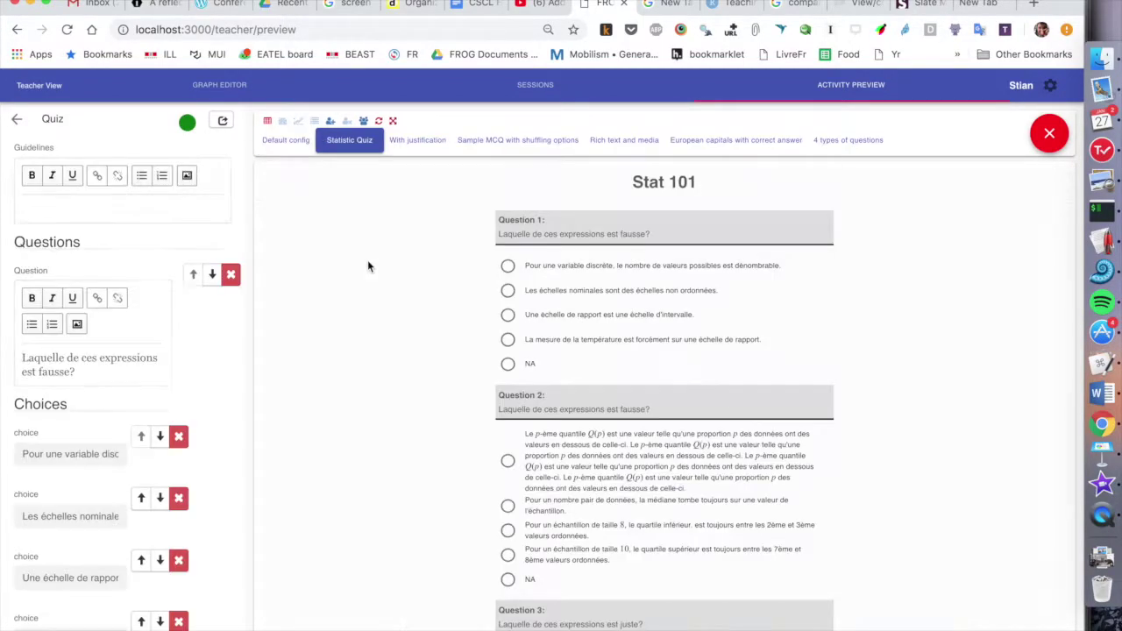
Step: Preview the Sample MCQ with shuffling options and Rich text and media quizzes, and show the dashboard beside the student view
click(522, 140)
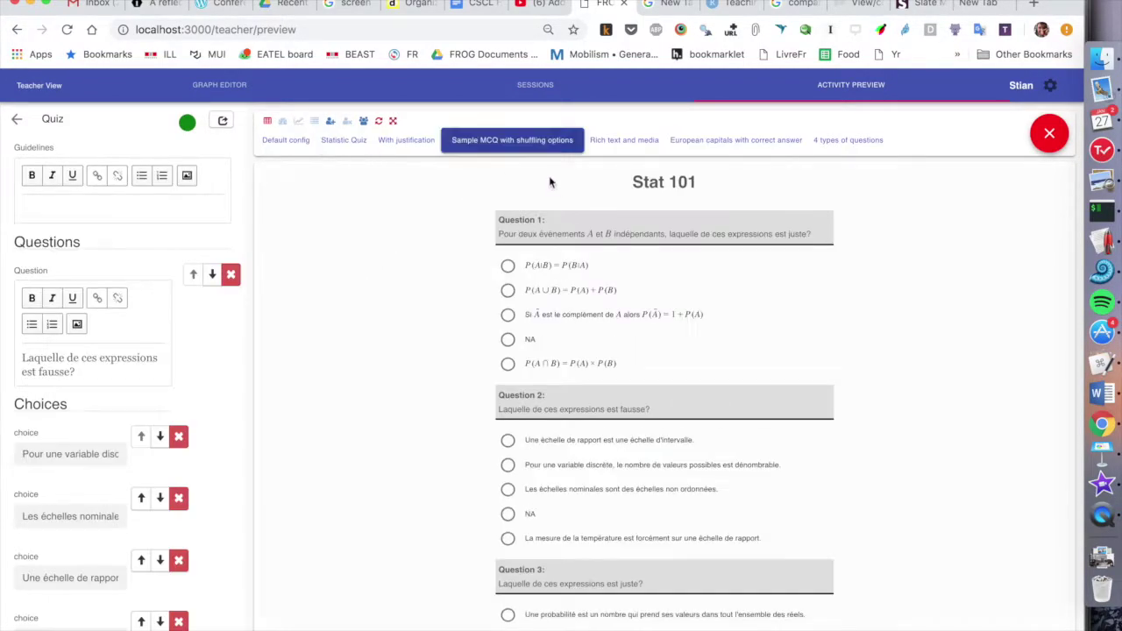
click(623, 141)
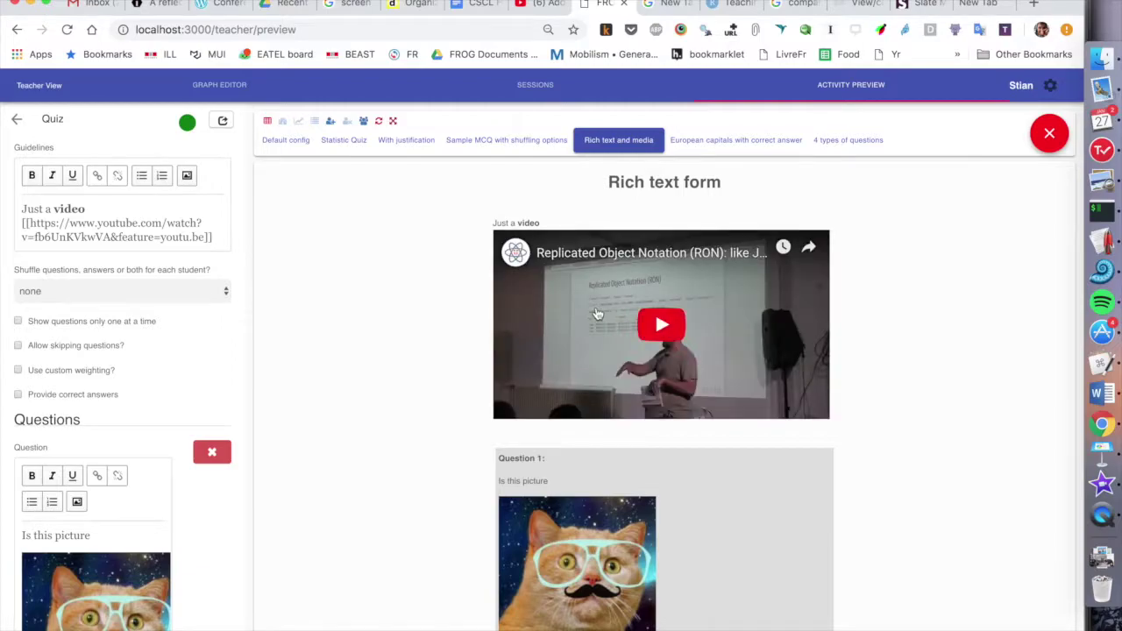
click(284, 122)
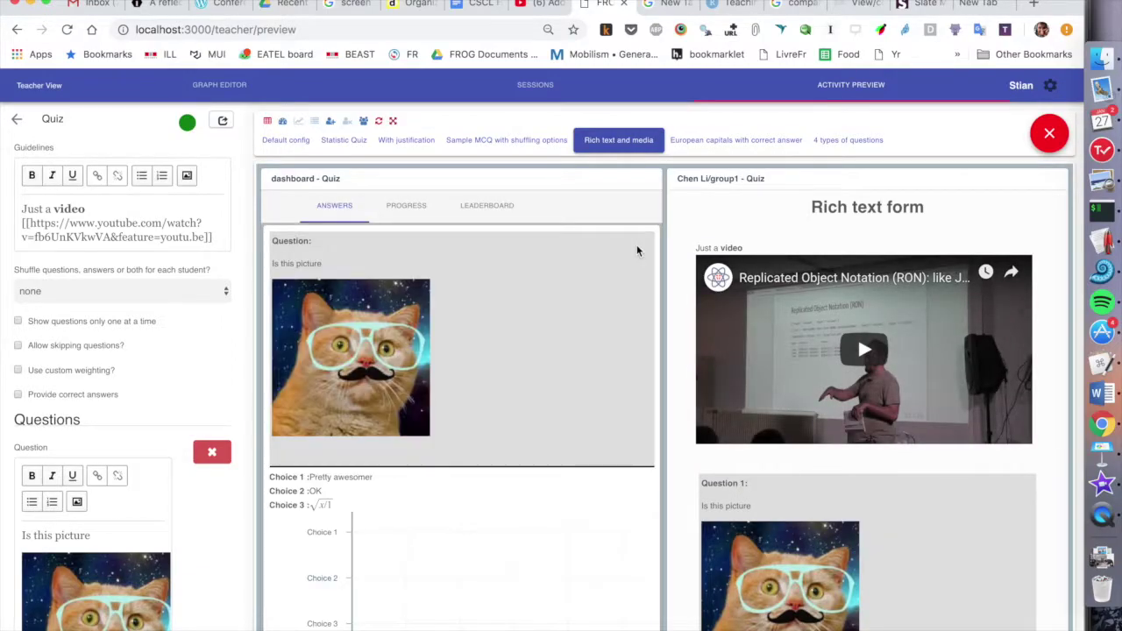
Step: Answer Question 1 with Pretty awesomer as the student and check the dashboard's progress and leaderboard
scroll(771, 421, down, 5)
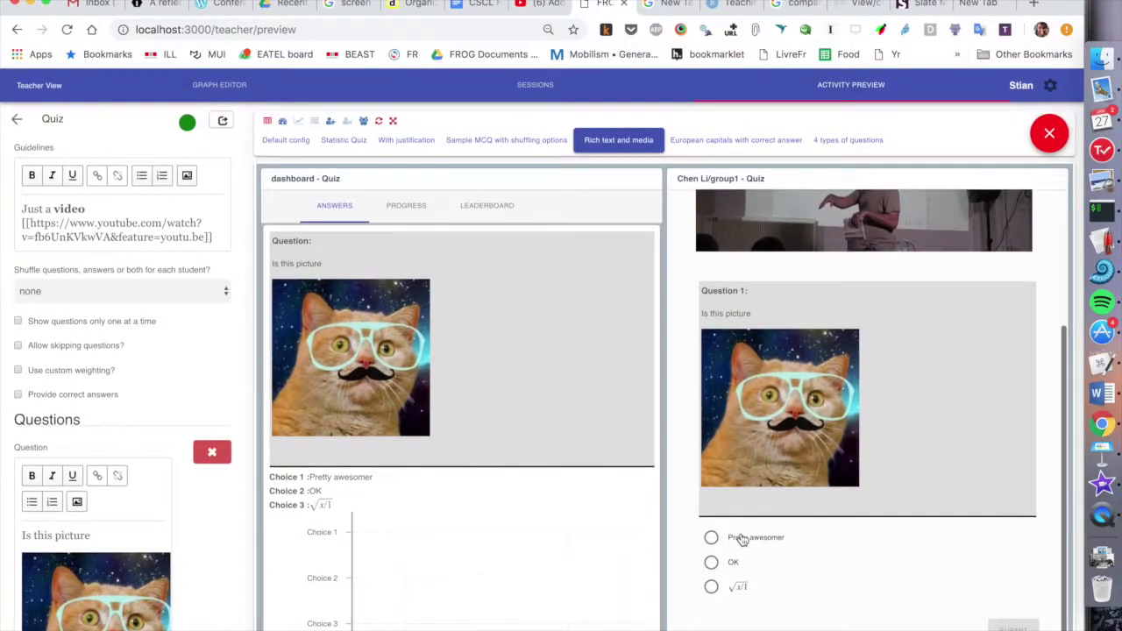
click(742, 539)
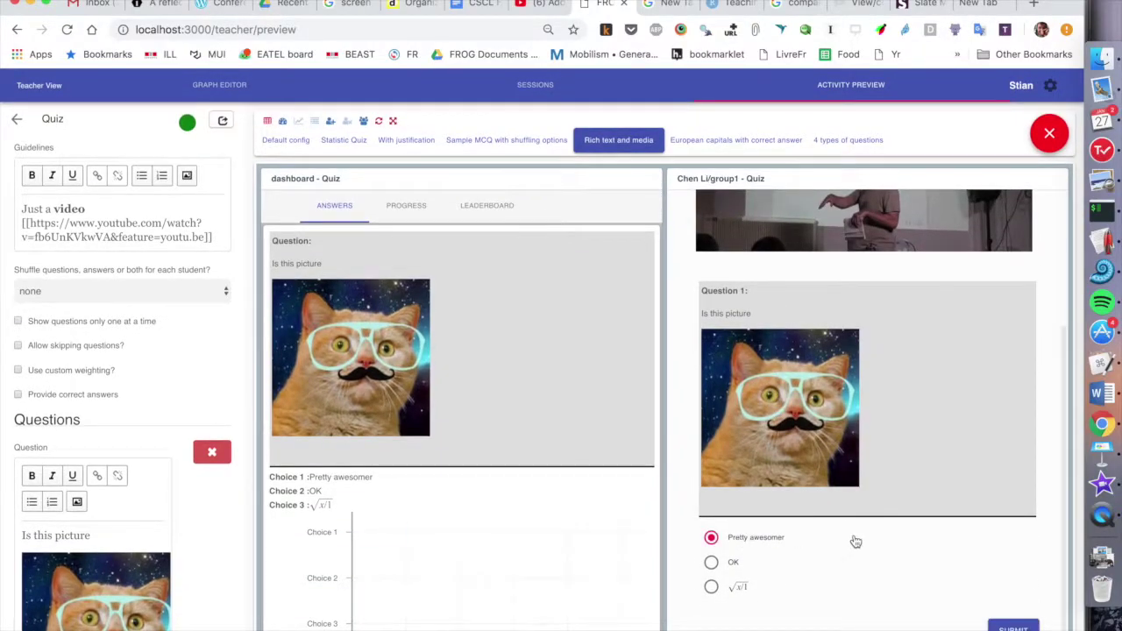
click(412, 206)
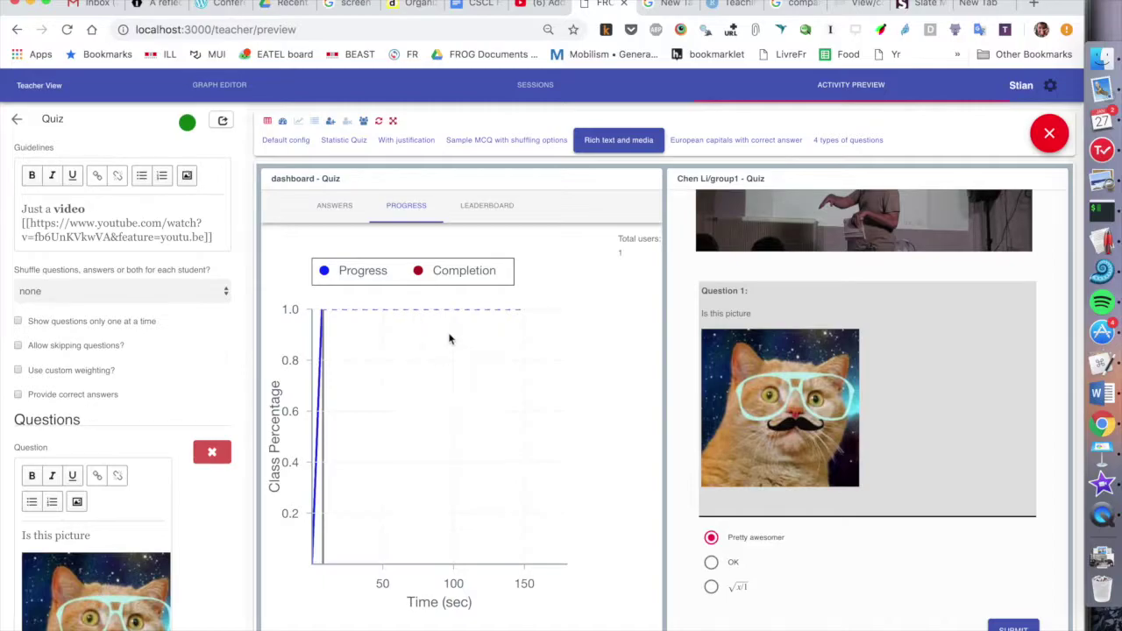
click(486, 205)
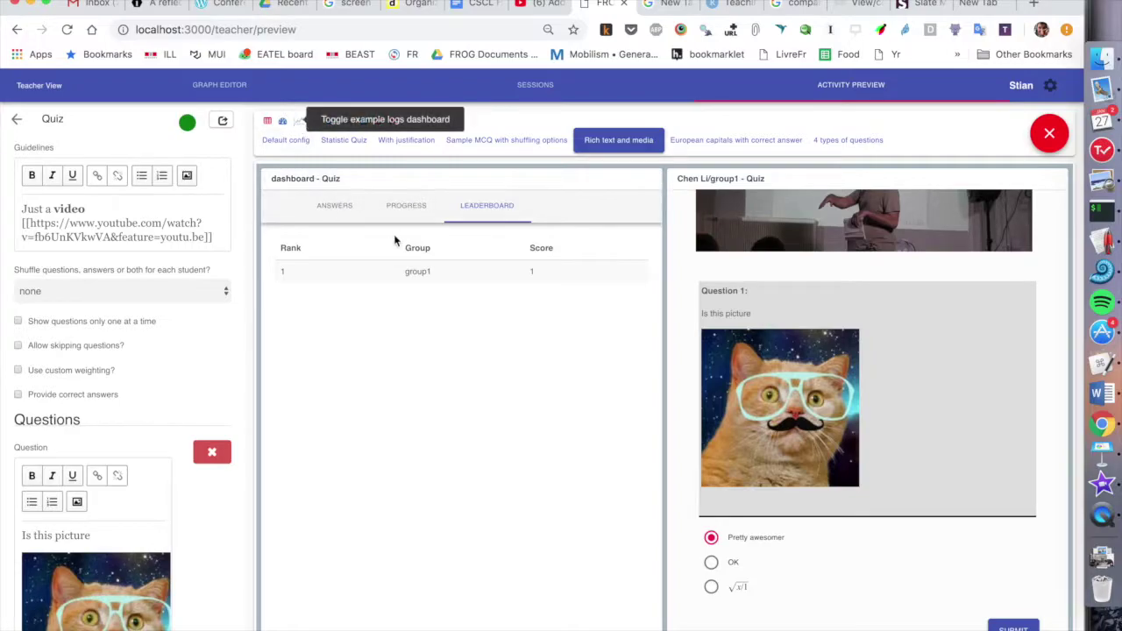
Step: Show the example logs dashboard with the CS211 Week 2 data and replay it at 32X speed
click(298, 120)
click(531, 204)
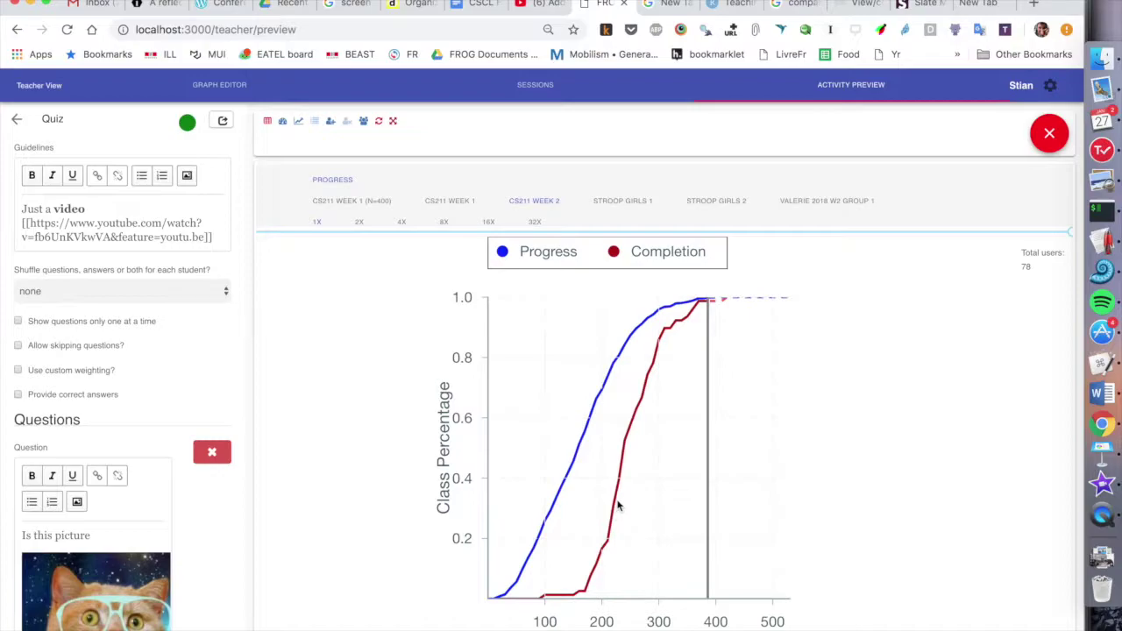
click(538, 224)
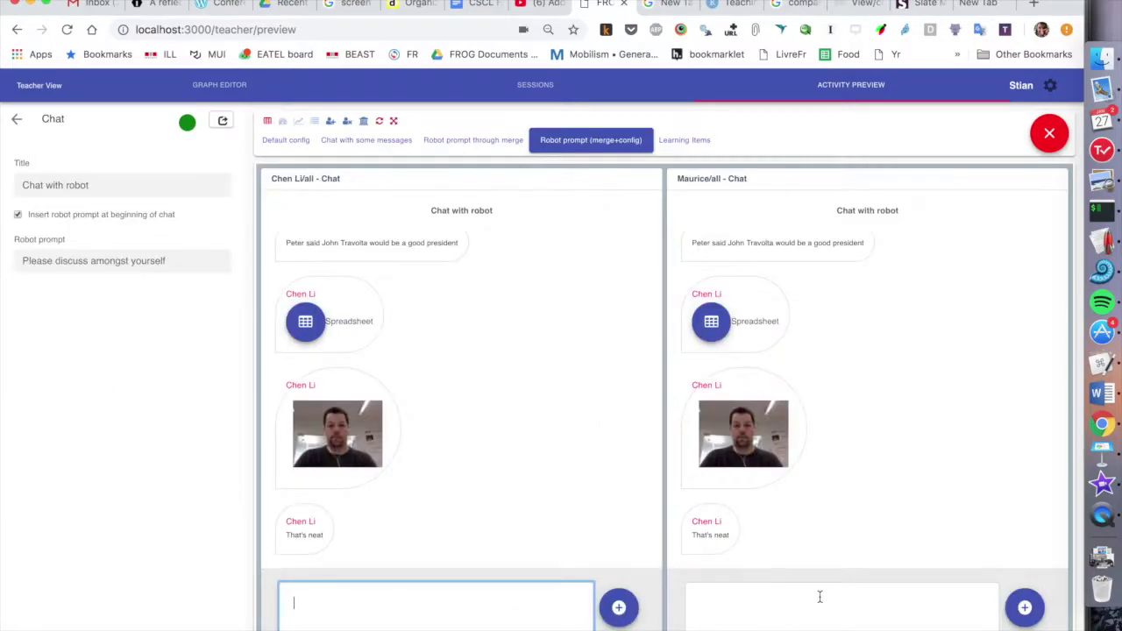
Step: Send the message "I agree" in the robot chat as the second student
click(819, 597)
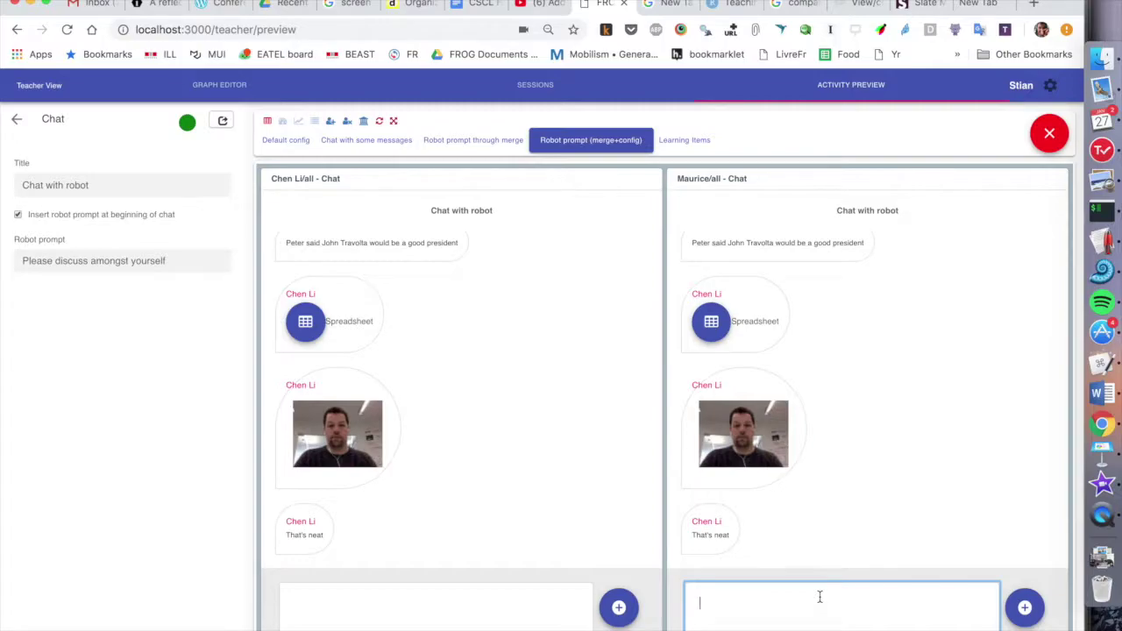
text(I agree)
key(Return)
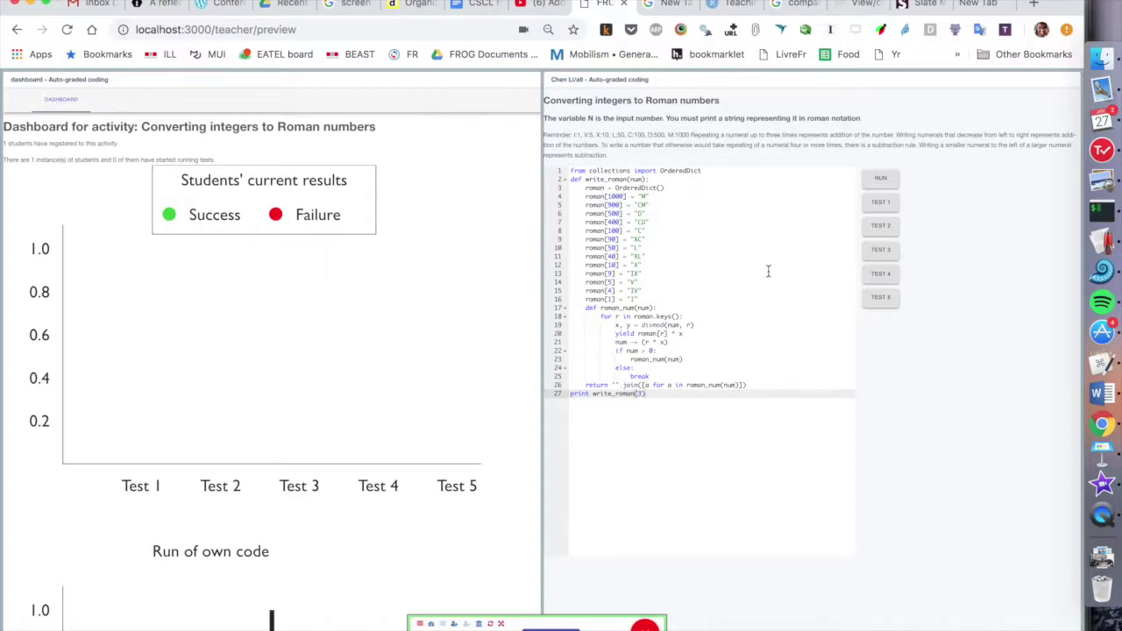
Step: Run the student's Roman numerals code and execute Test 1 and Test 2 on it
click(882, 180)
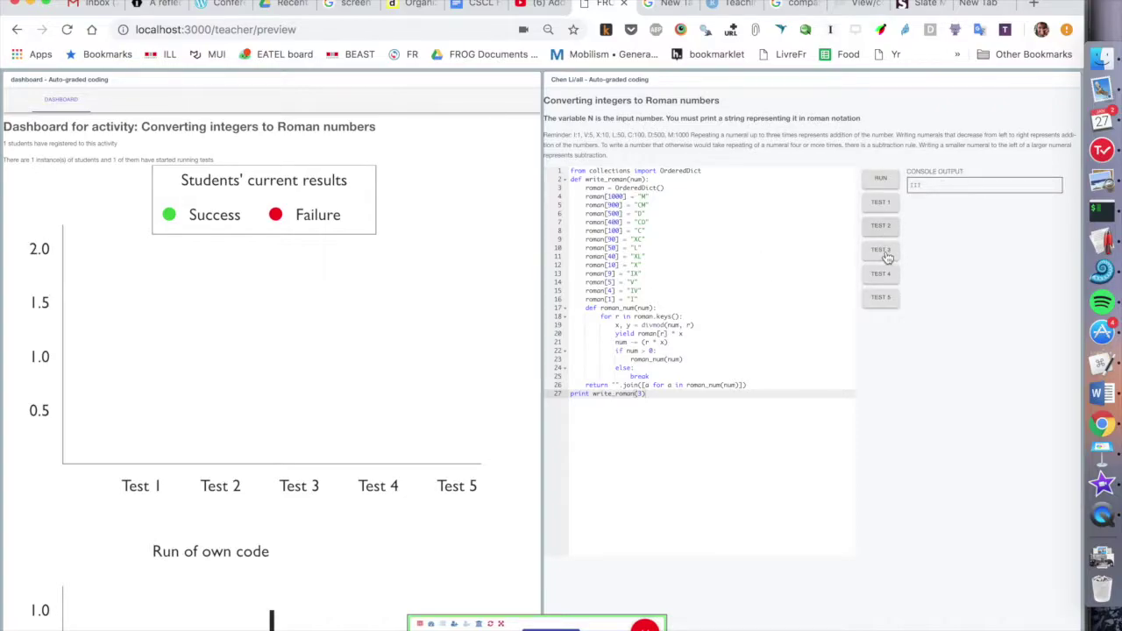
click(880, 203)
click(880, 226)
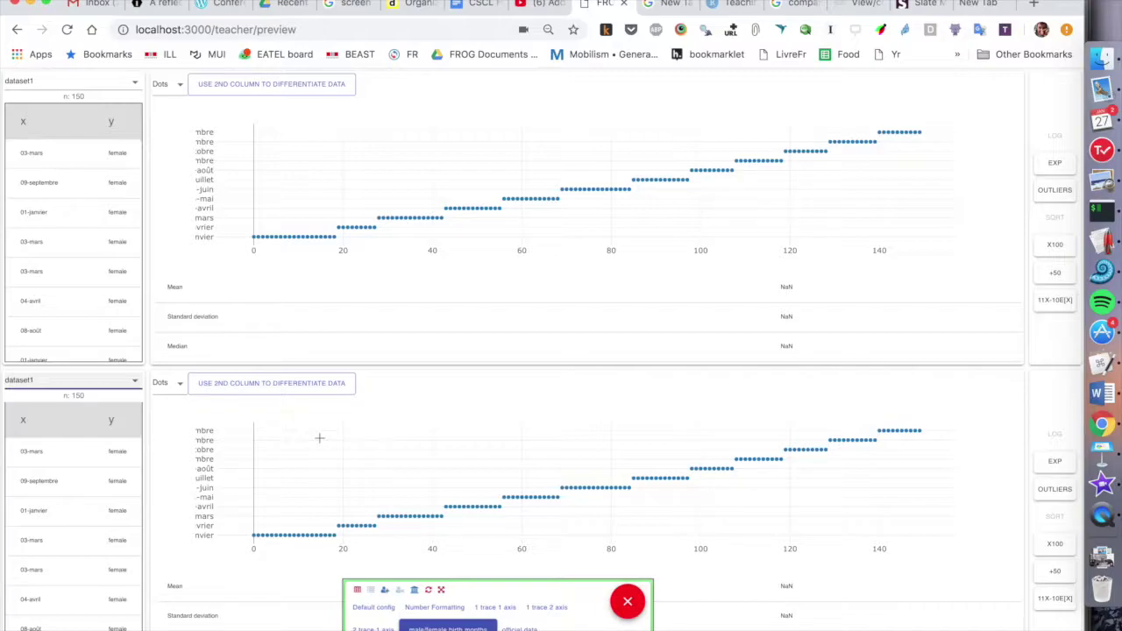
Step: Change the plot type of the lower dataset1 chart
click(171, 382)
click(206, 412)
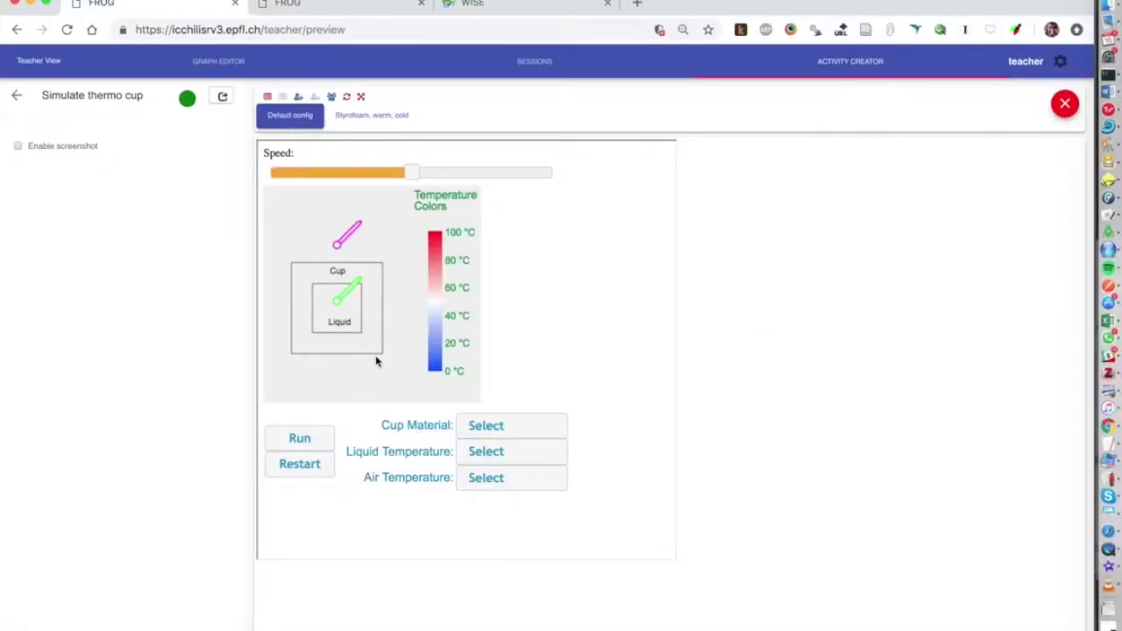
Step: Configure the thermo cup simulation with an Aluminum cup, Warm (40 °C) liquid and Warm (40 °C) air
click(493, 426)
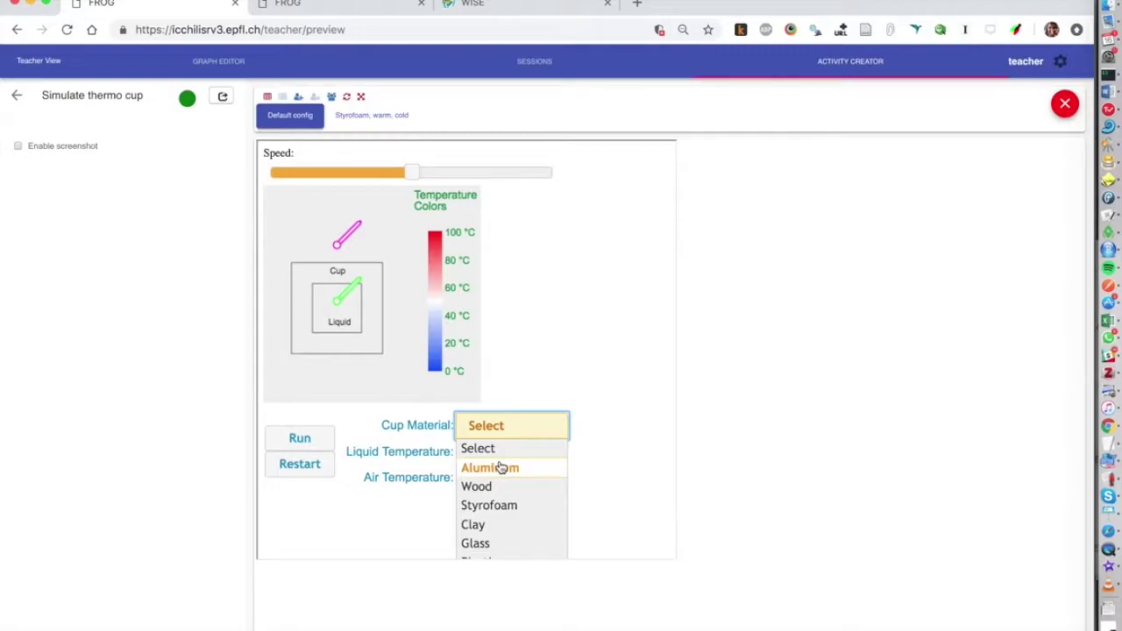
click(500, 466)
click(501, 454)
click(503, 513)
click(513, 485)
click(514, 539)
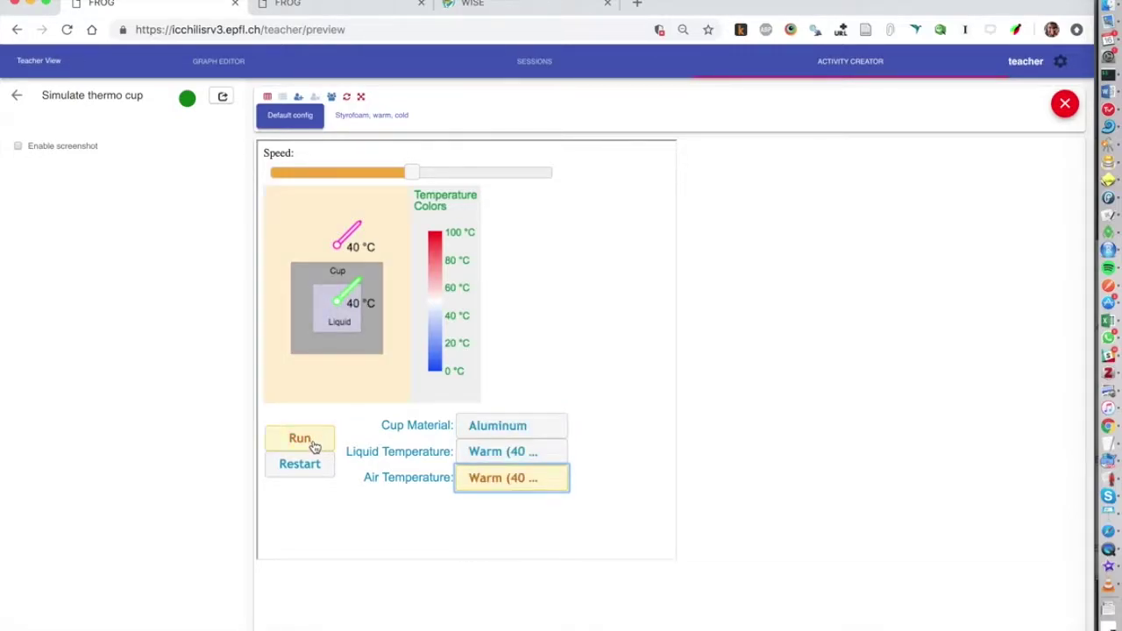
Step: Show the activity logs and highlight the entries recorded for the thermo cup simulation
click(282, 97)
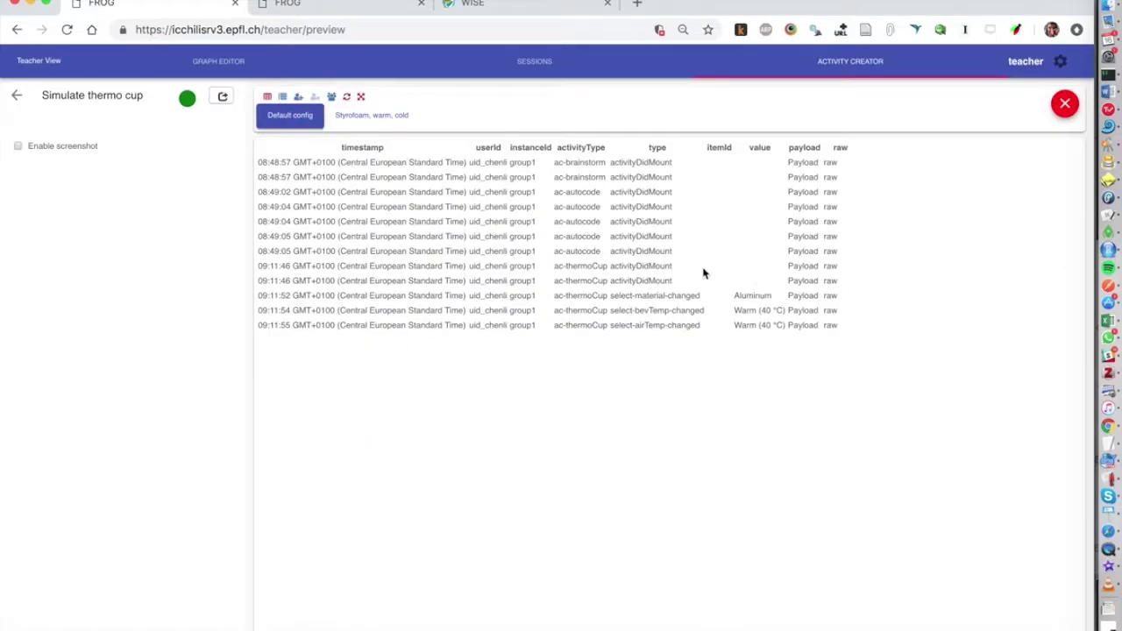
drag(613, 274, 783, 350)
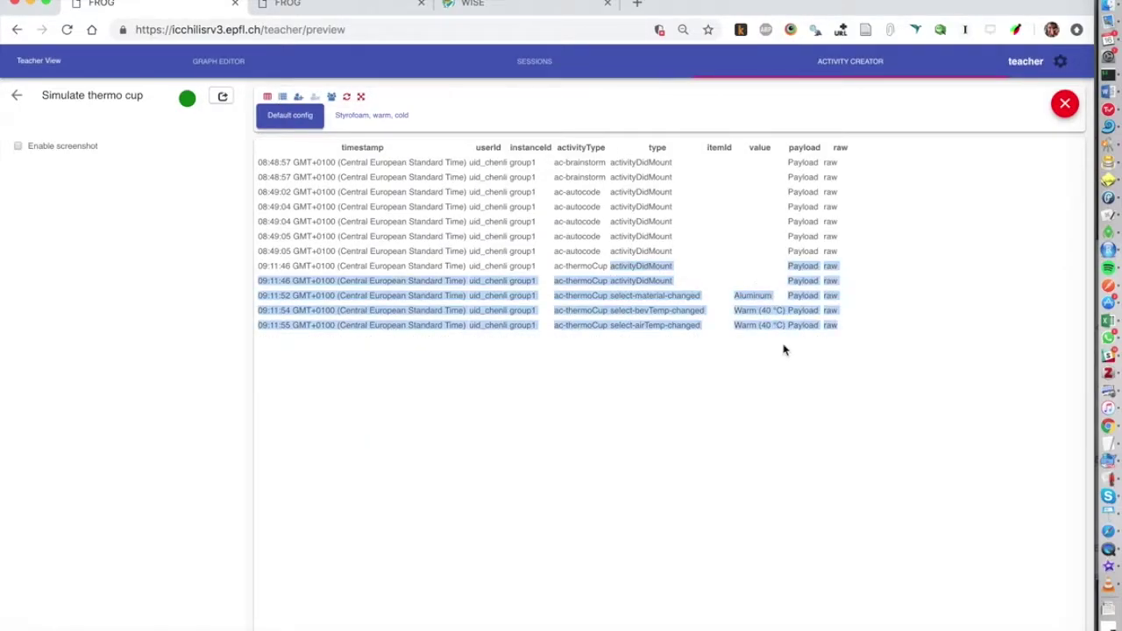
Step: Open the current session and start its first activities, Gallery and Simulate thermo cup
click(534, 65)
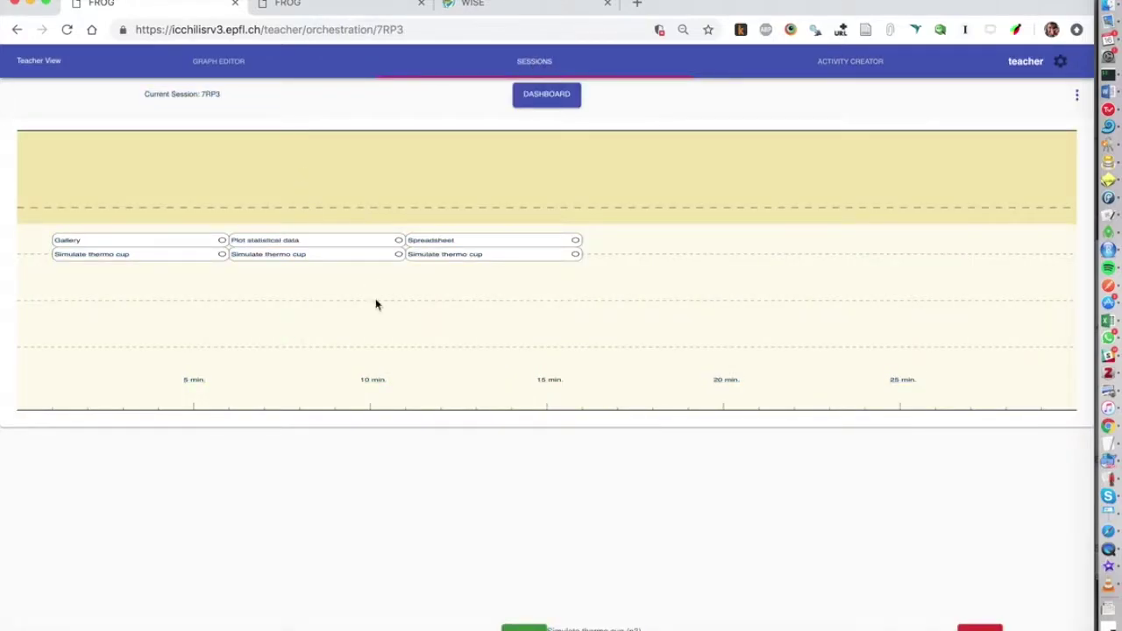
click(523, 628)
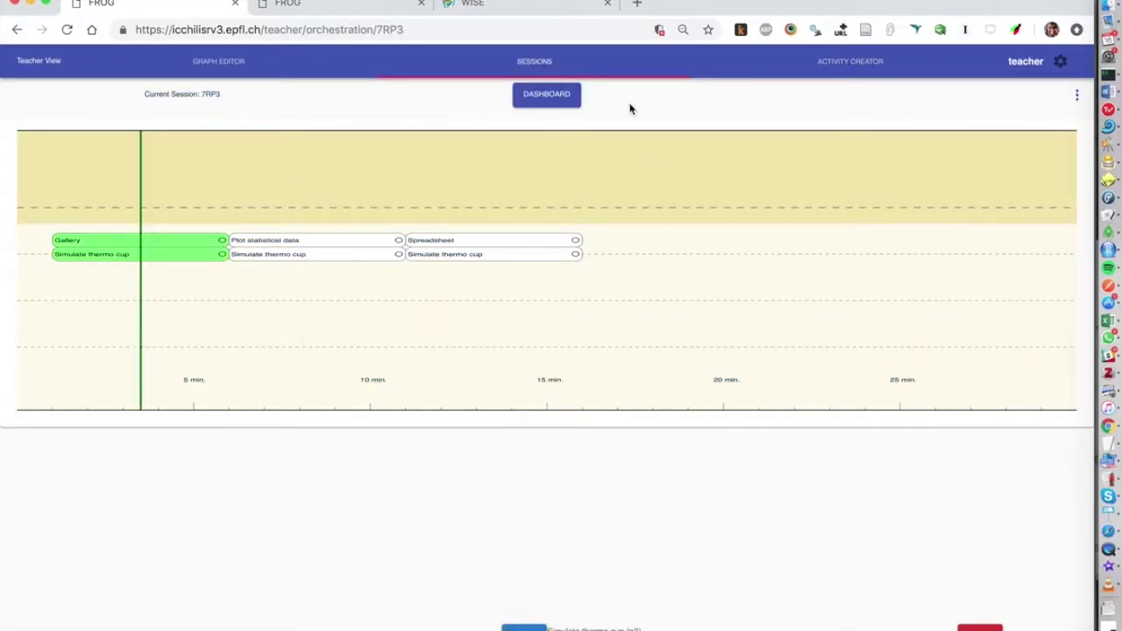
Step: Switch to the student view, capture a screenshot of the thermo cup simulation, and open the captured image from the gallery
click(368, 8)
click(569, 123)
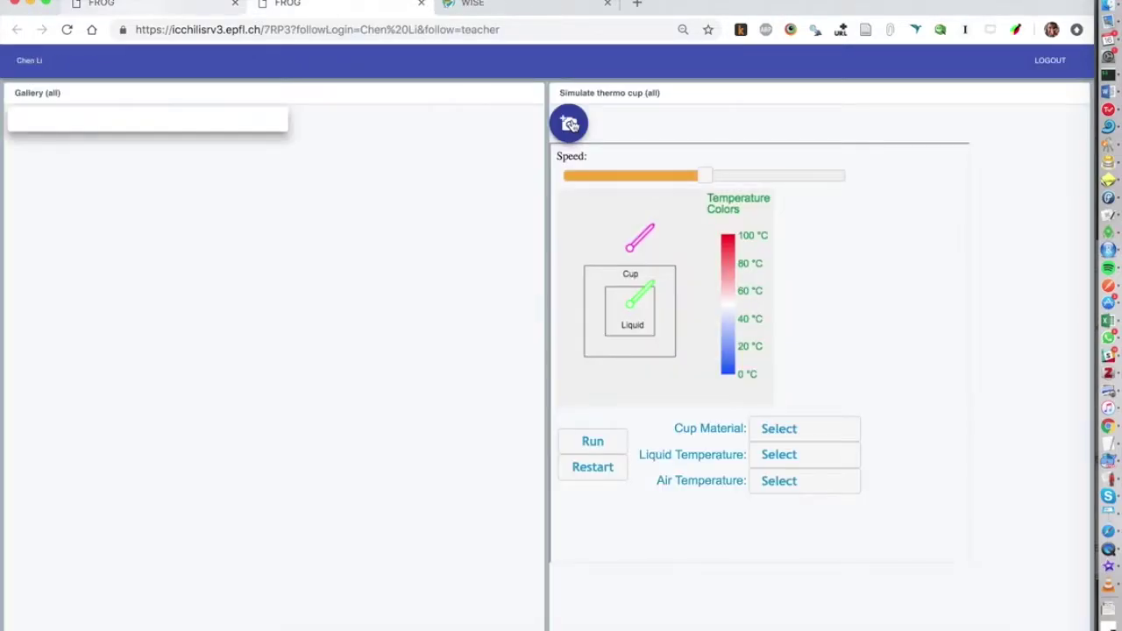
click(90, 161)
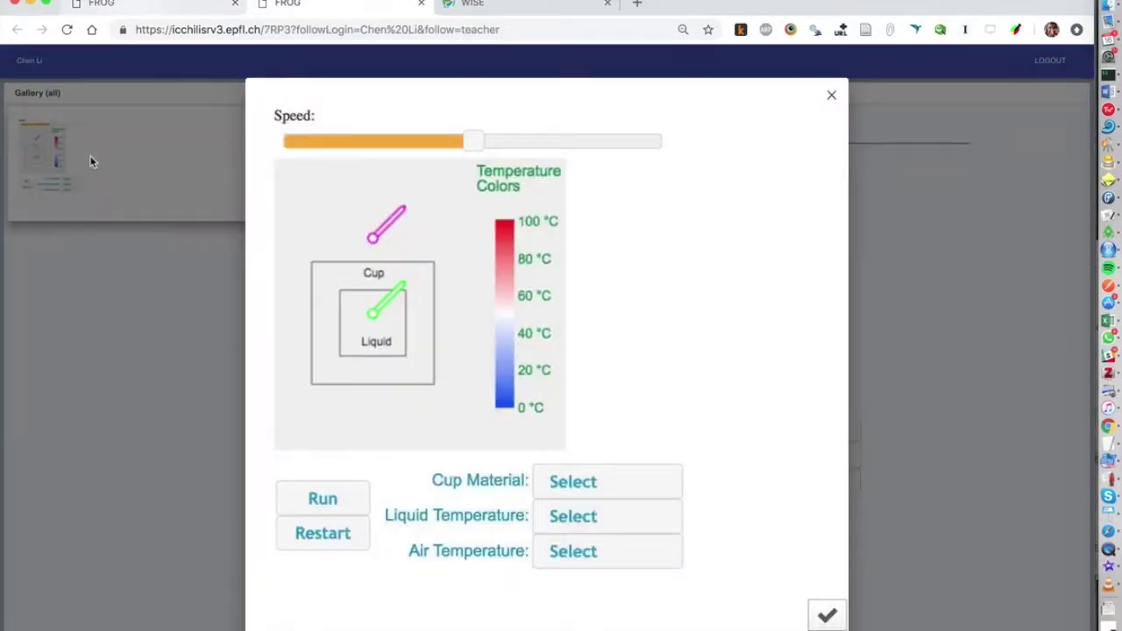
Step: Add the note "This is a note." below the enlarged thermo cup screenshot from the gallery
scroll(719, 516, down, 3)
click(461, 576)
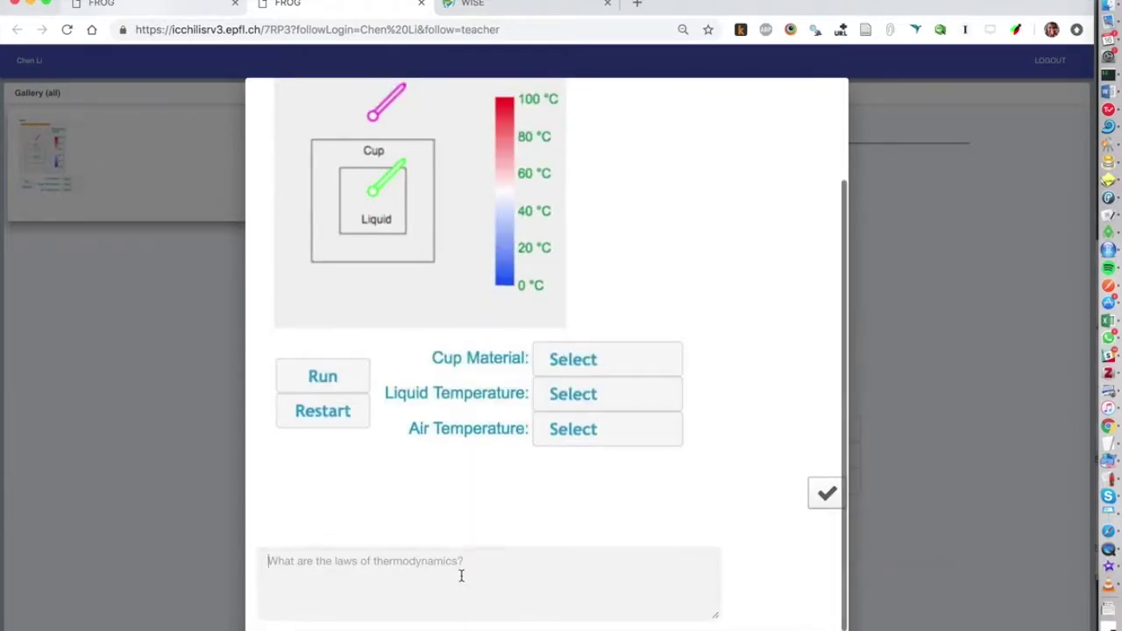
text(Thisi s a note.)
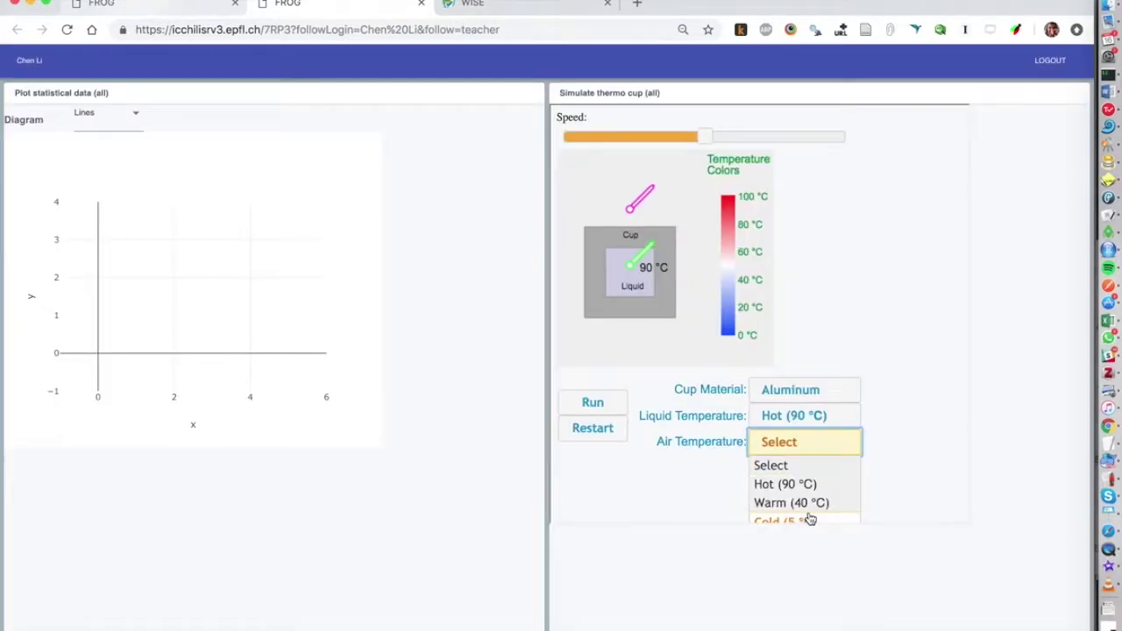
Step: Set the thermo cup's air temperature to Cold (5 °C), run the simulation to log readings in the spreadsheet, and pause it
click(809, 521)
click(610, 403)
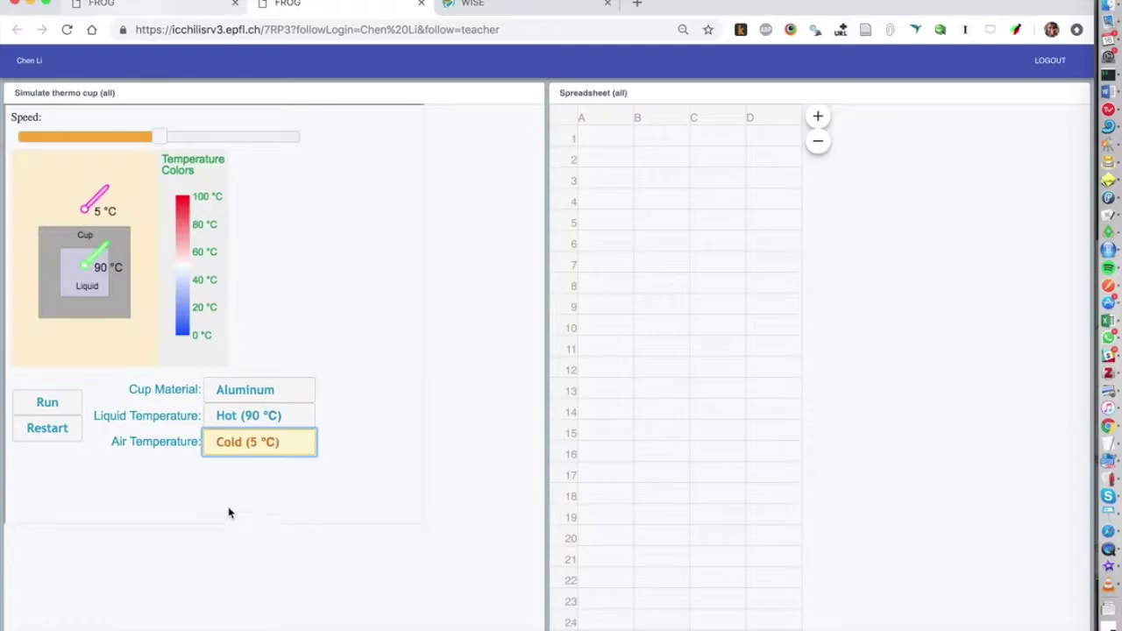
click(47, 402)
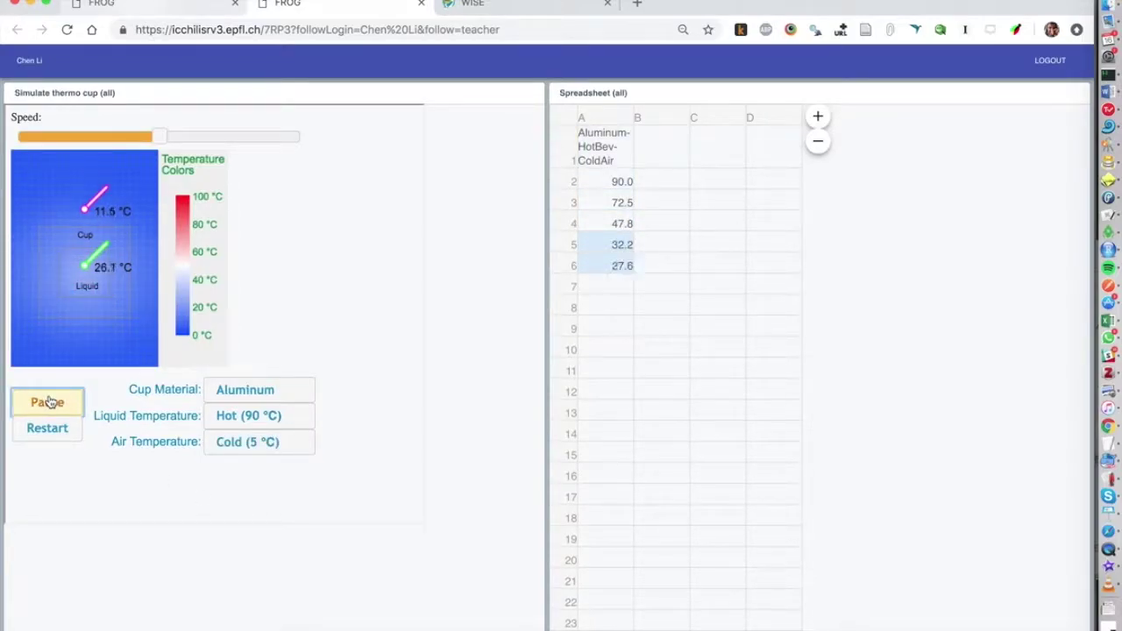
click(76, 402)
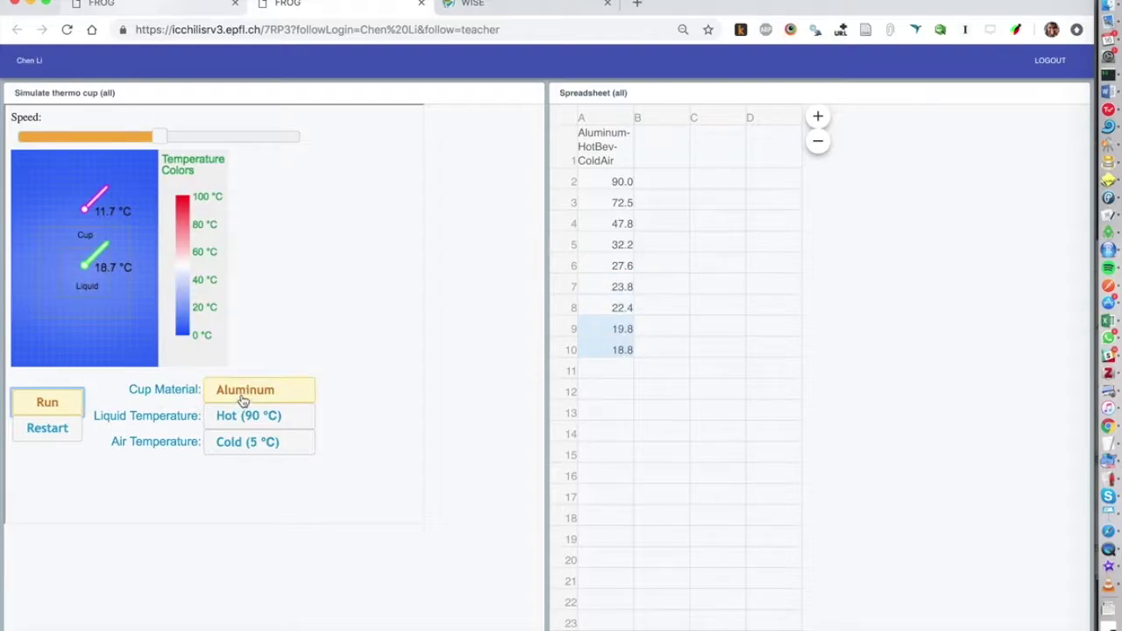
click(245, 391)
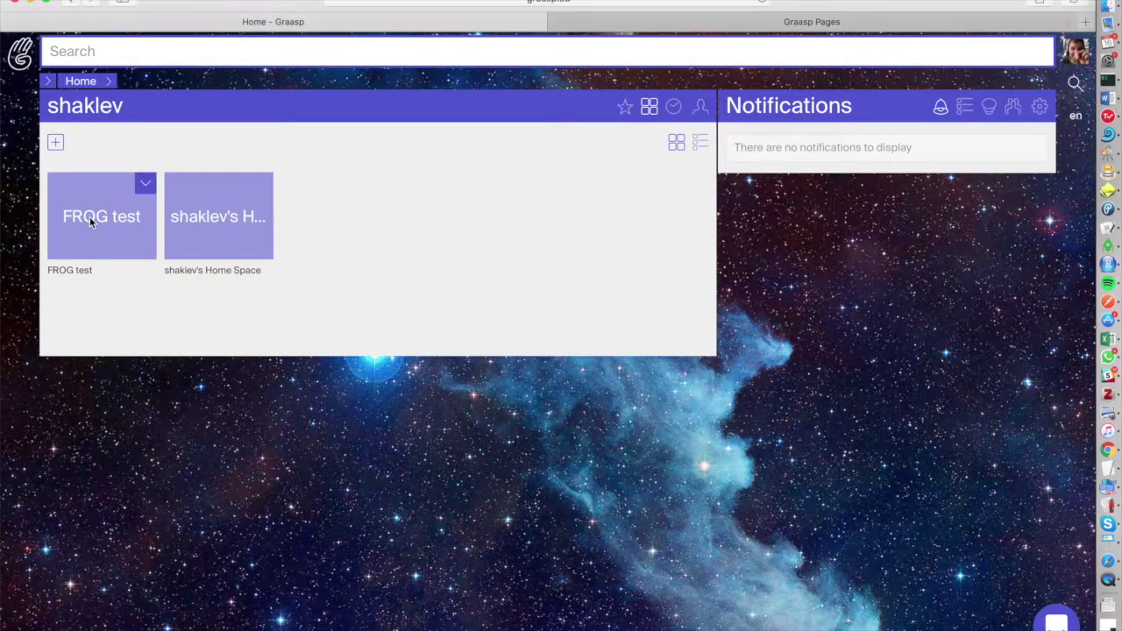
Step: Switch to Graasp, open the Investigation space in FROG test, and show the options for creating an item
click(96, 218)
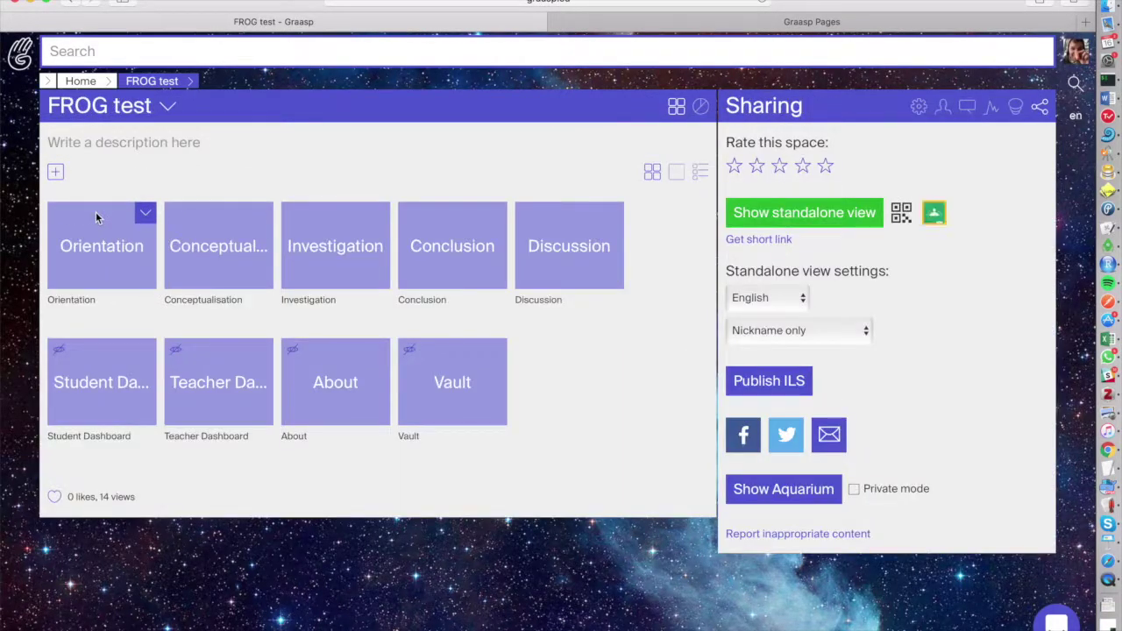
click(342, 253)
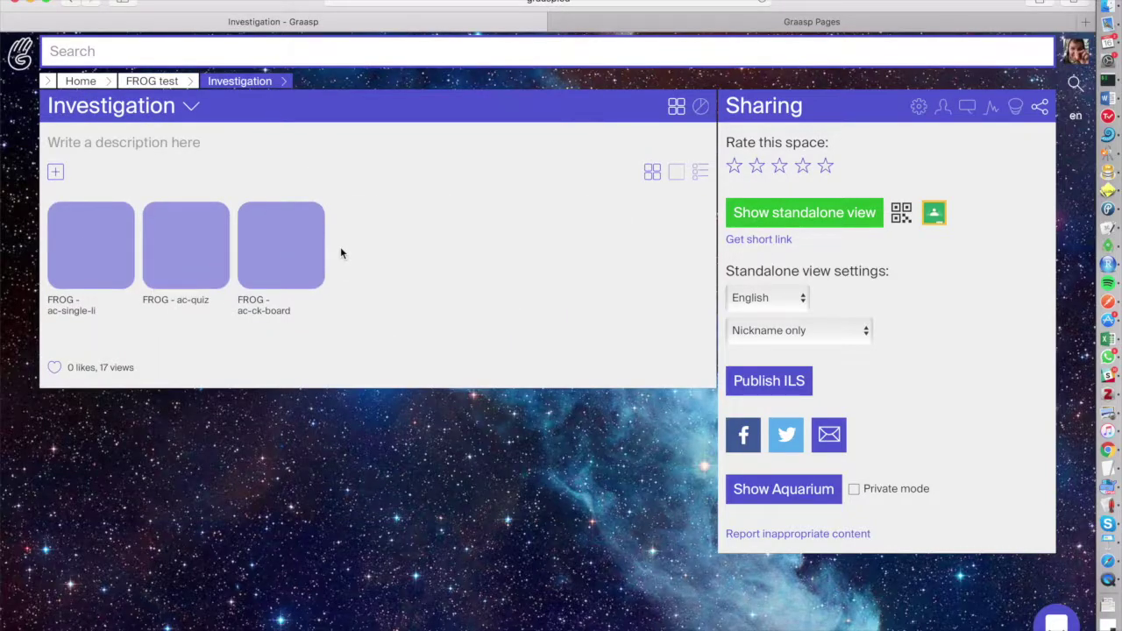
click(55, 172)
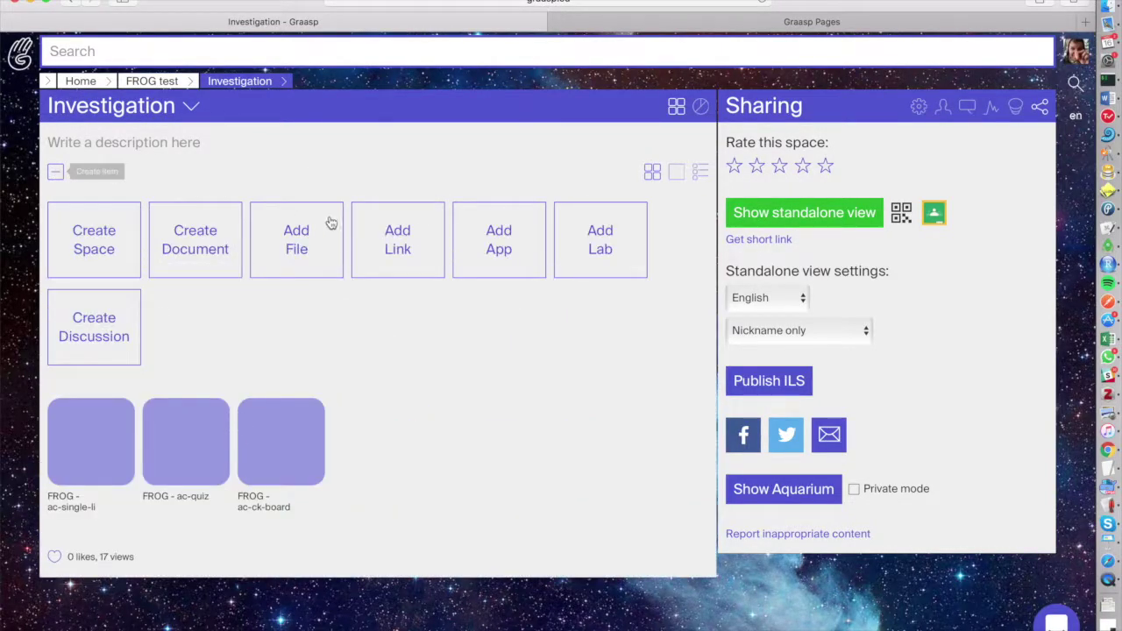
Step: Start adding a FROG App to the Investigation space and select an activity type from its list
right_click(586, 230)
click(564, 231)
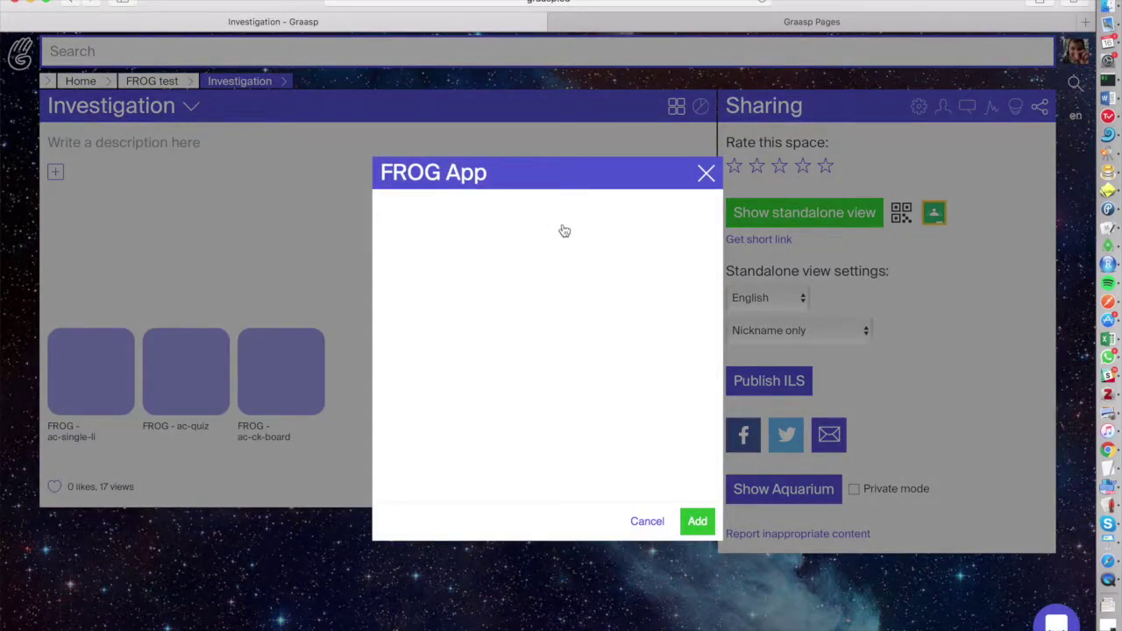
scroll(542, 336, down, 2)
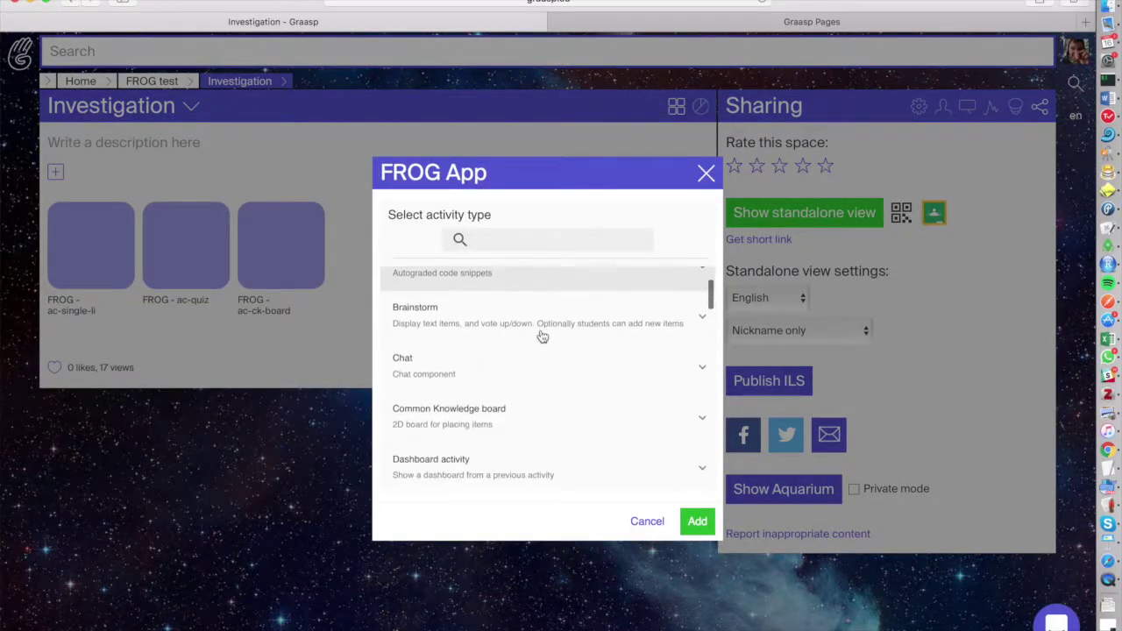
scroll(542, 335, down, 1)
click(538, 333)
click(463, 246)
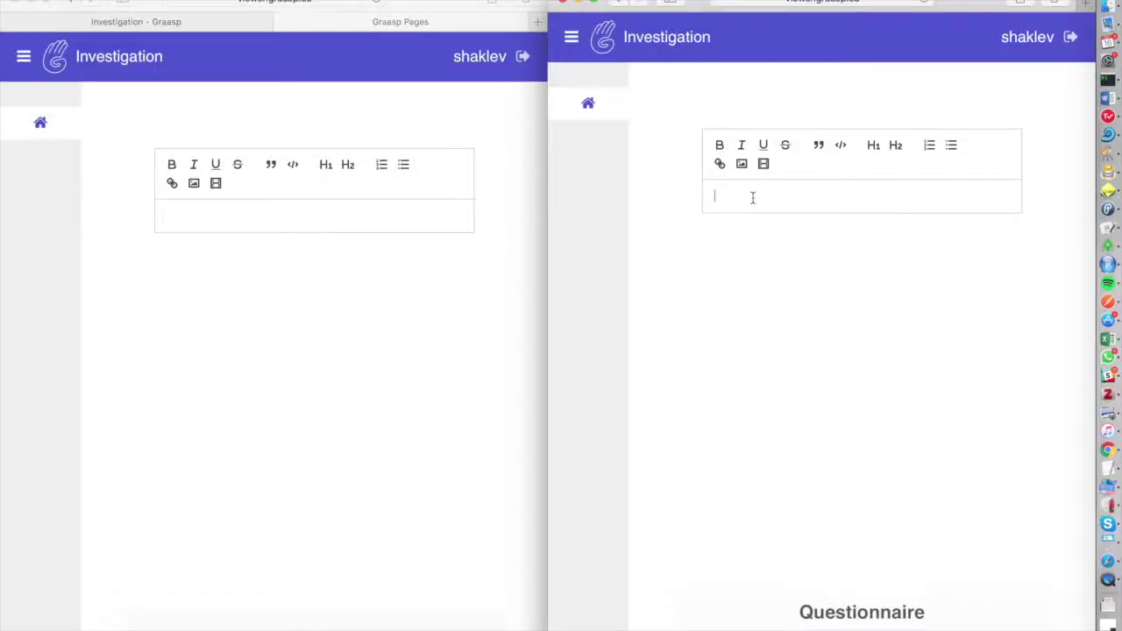
Step: Write "We have collaborative editing" in the shared text editor, followed by a first-level heading "With formatting"
text(We have collaborat)
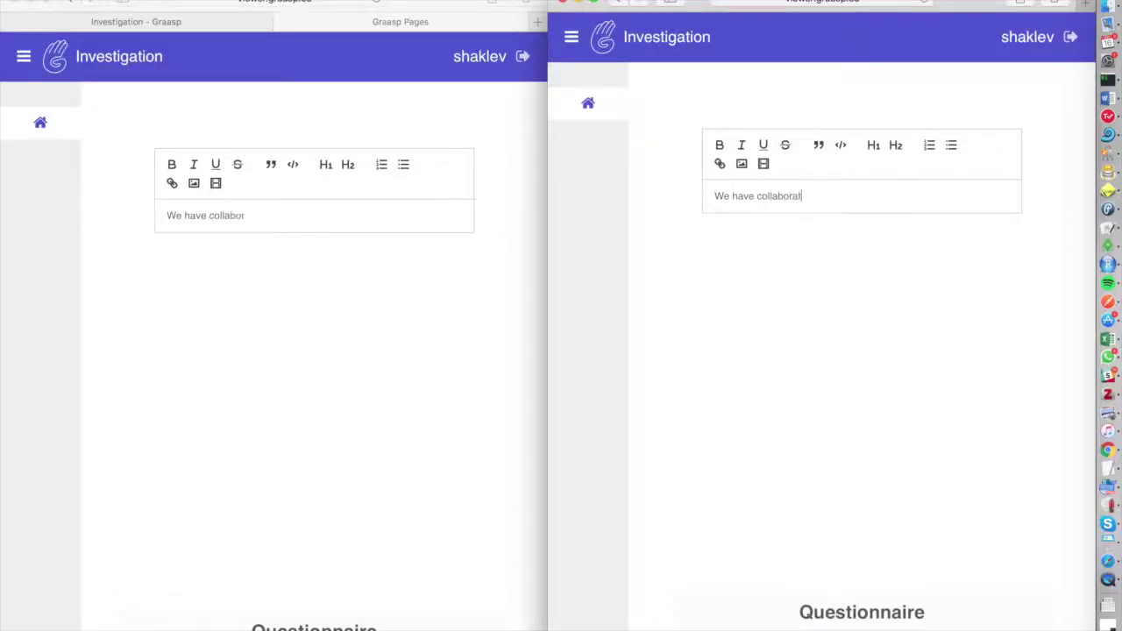
text(ive editing)
key(Return)
click(873, 147)
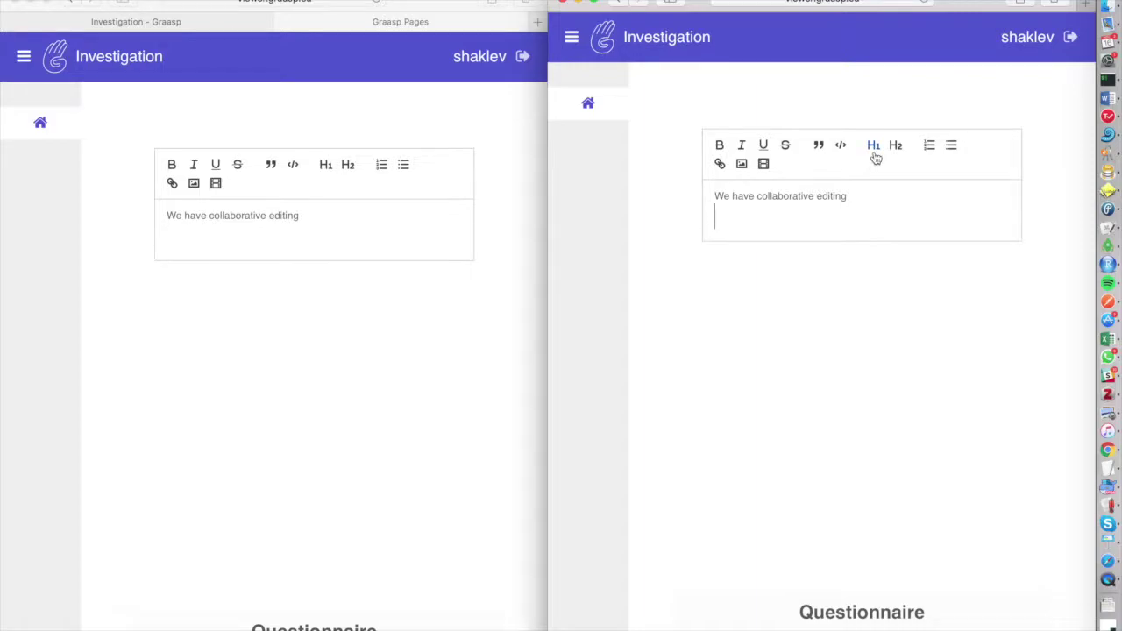
text(With formatting)
key(Return)
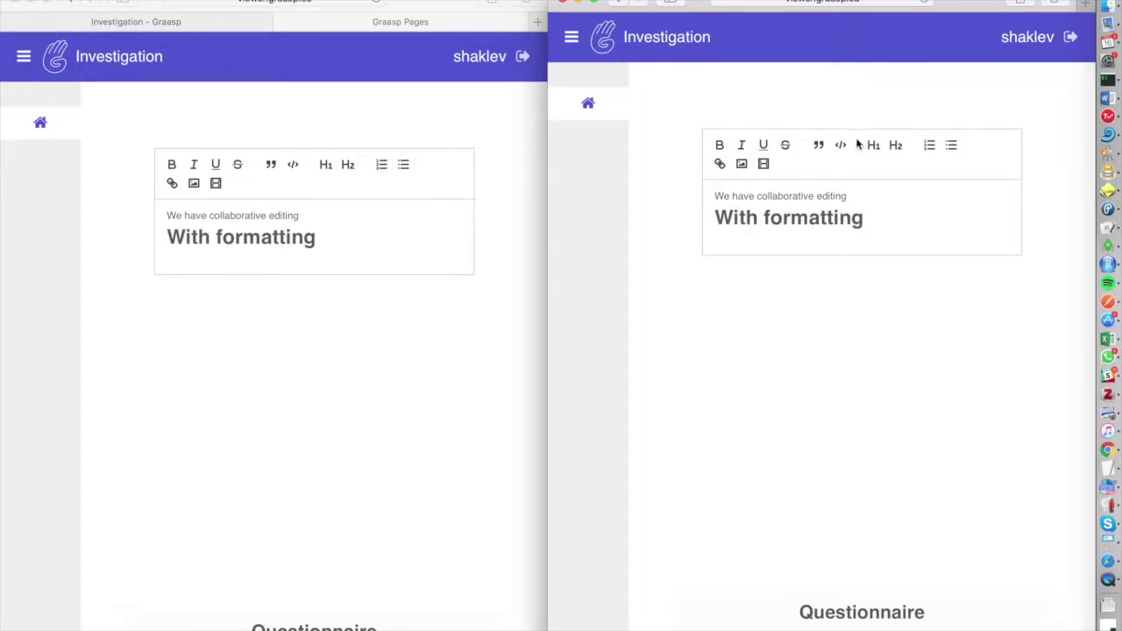
Step: Insert a screenshot from the Desktop into the shared text, and answer Question 1 of the questionnaire with x and submit it
click(741, 164)
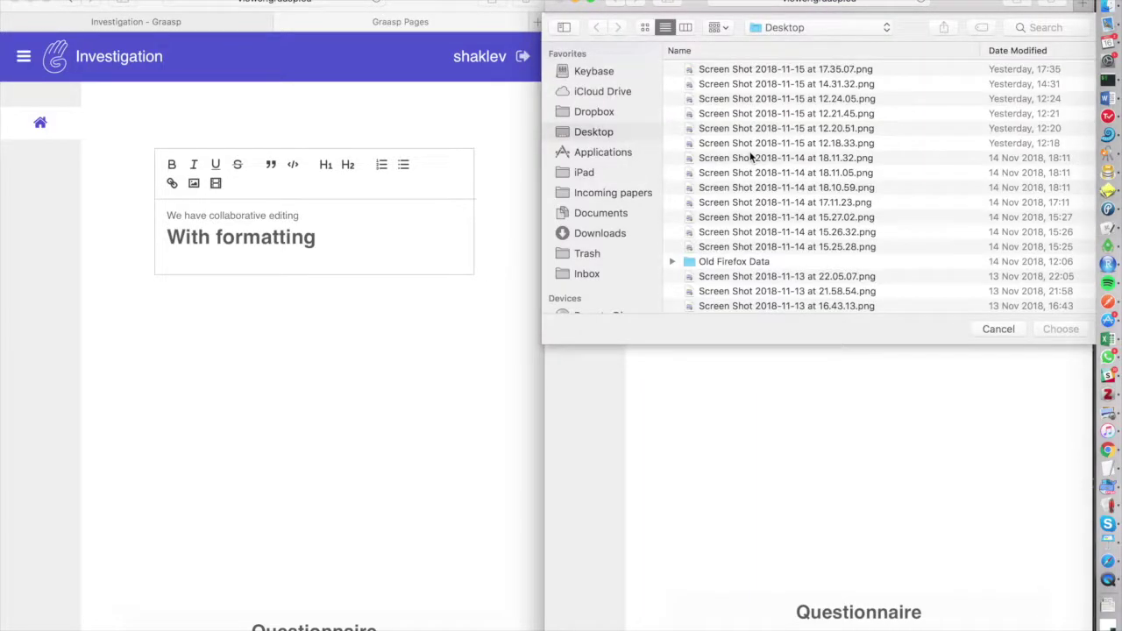
double_click(721, 194)
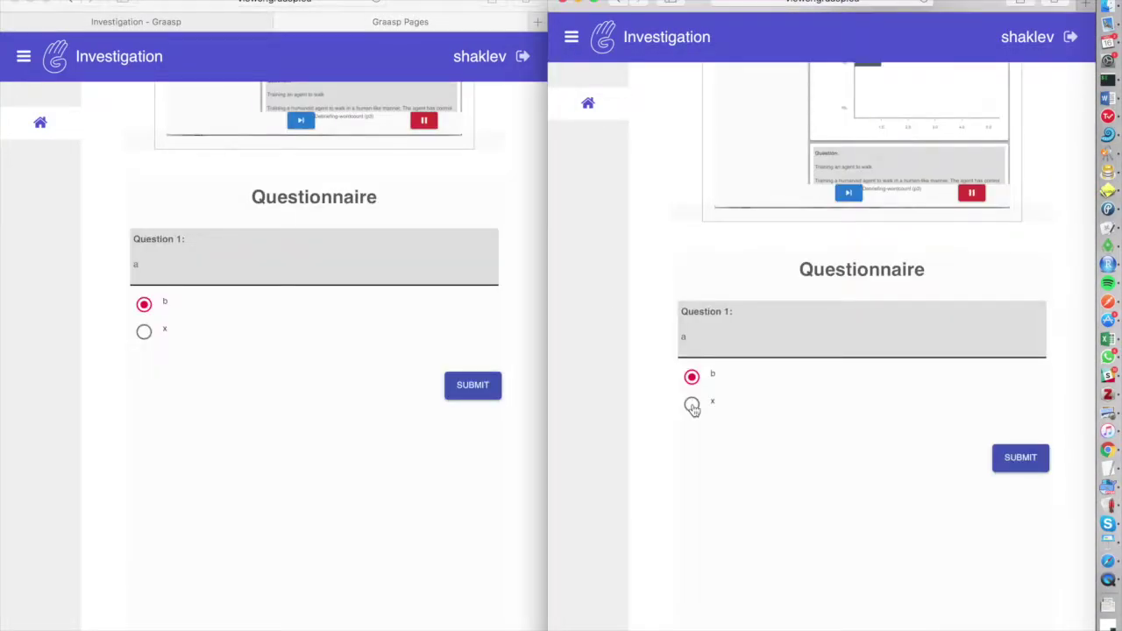
click(692, 403)
click(482, 386)
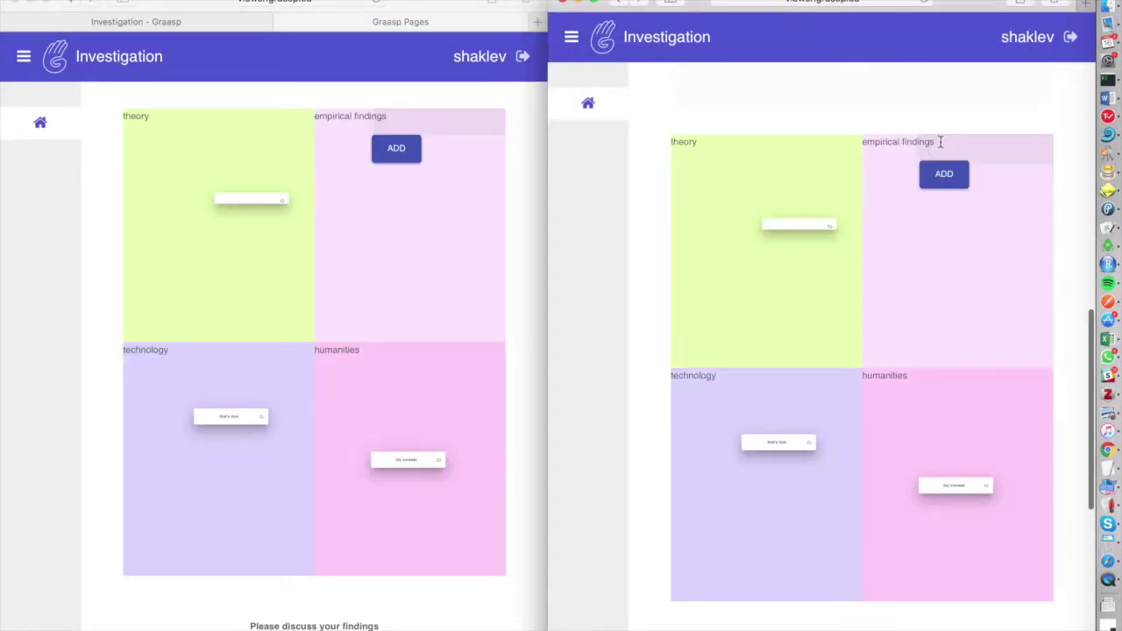
Step: Add the item "constructivism" to the shared knowledge board and move it from the humanities area towards the technology area
click(939, 141)
text(my)
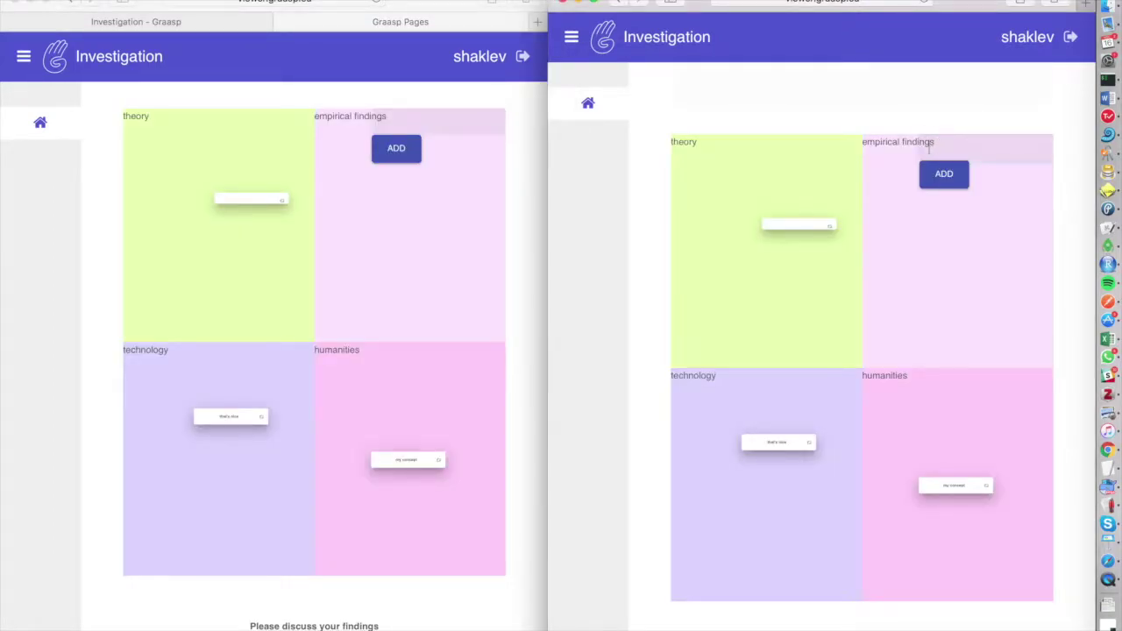
text(constructivism)
click(958, 174)
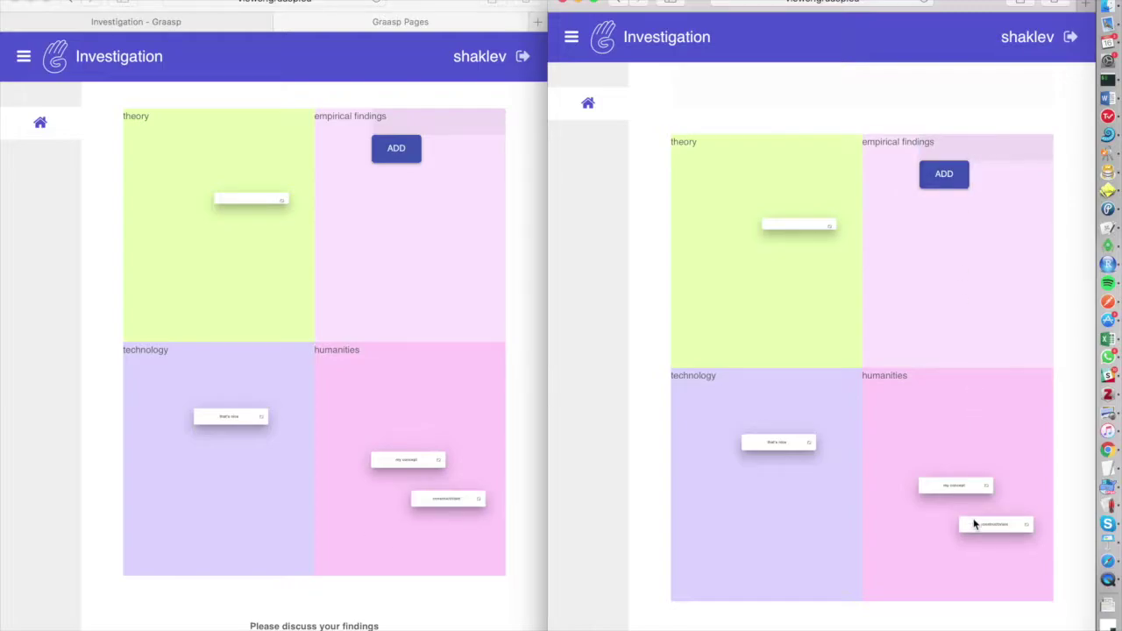
drag(962, 523, 824, 393)
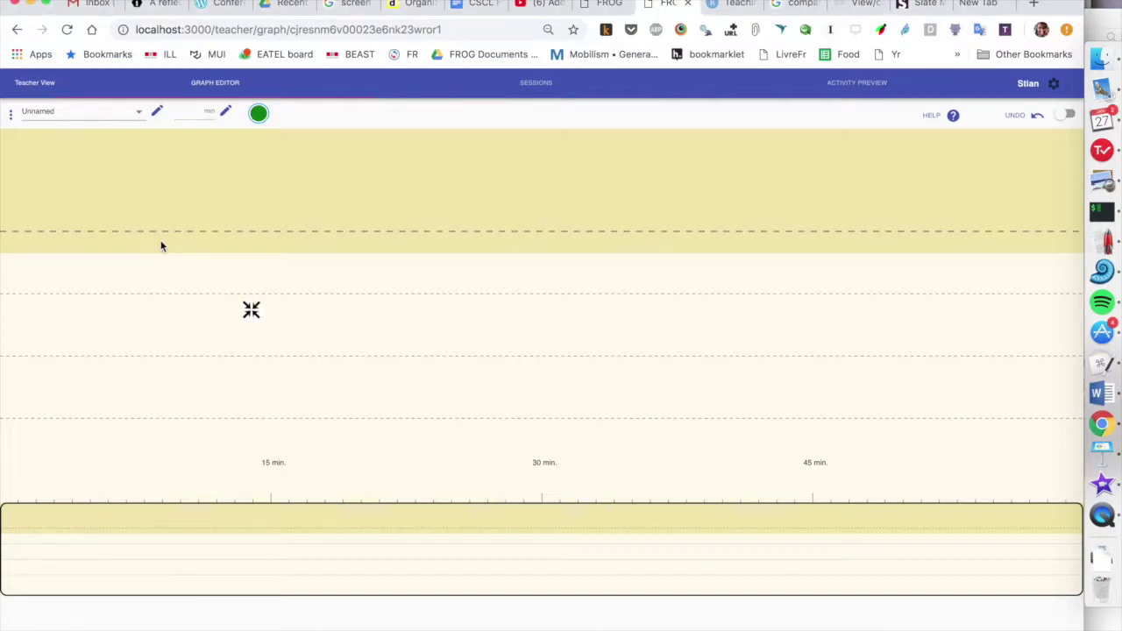
Step: Switch to the FROG graph editor, add a Get ideas from Hypothesis operator searching "learning" with at most 100 items, and preview it
click(219, 265)
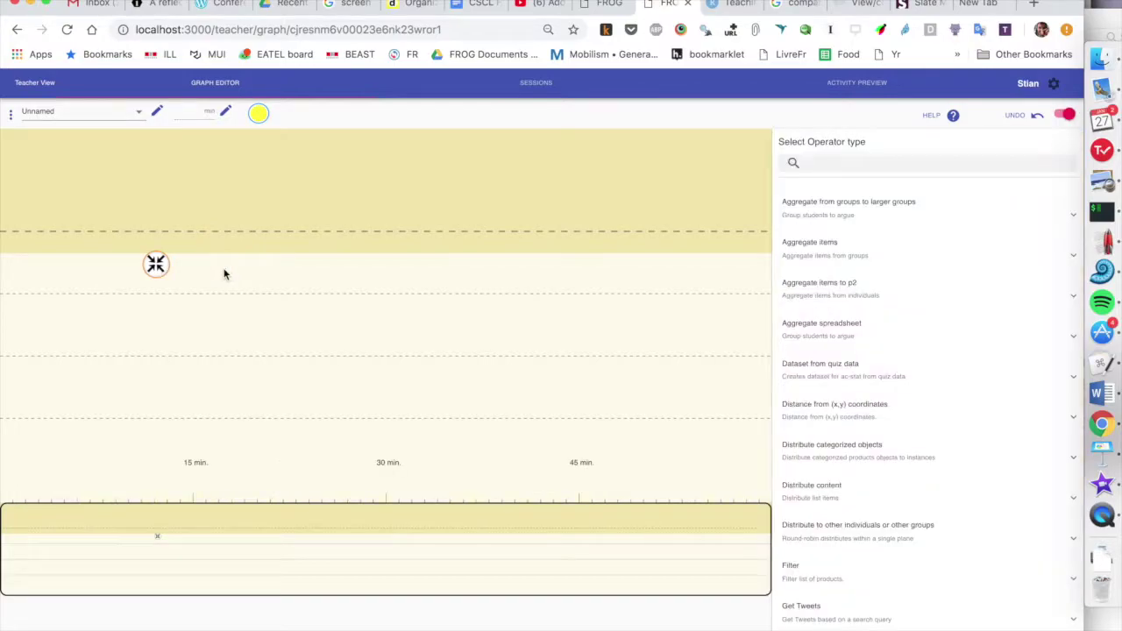
text(hypo)
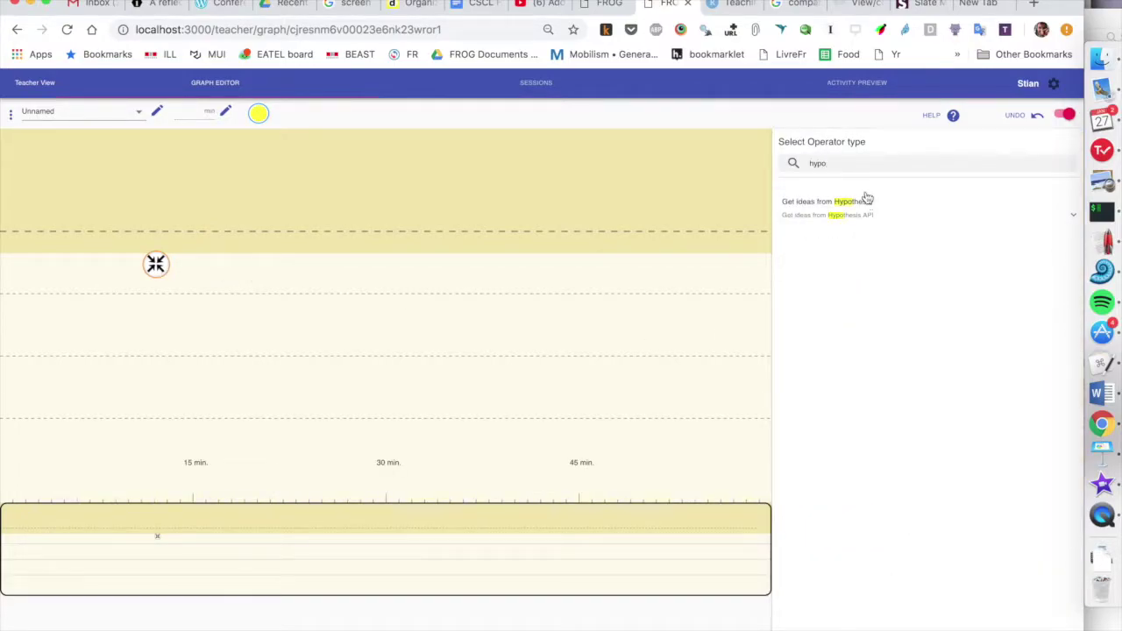
click(865, 199)
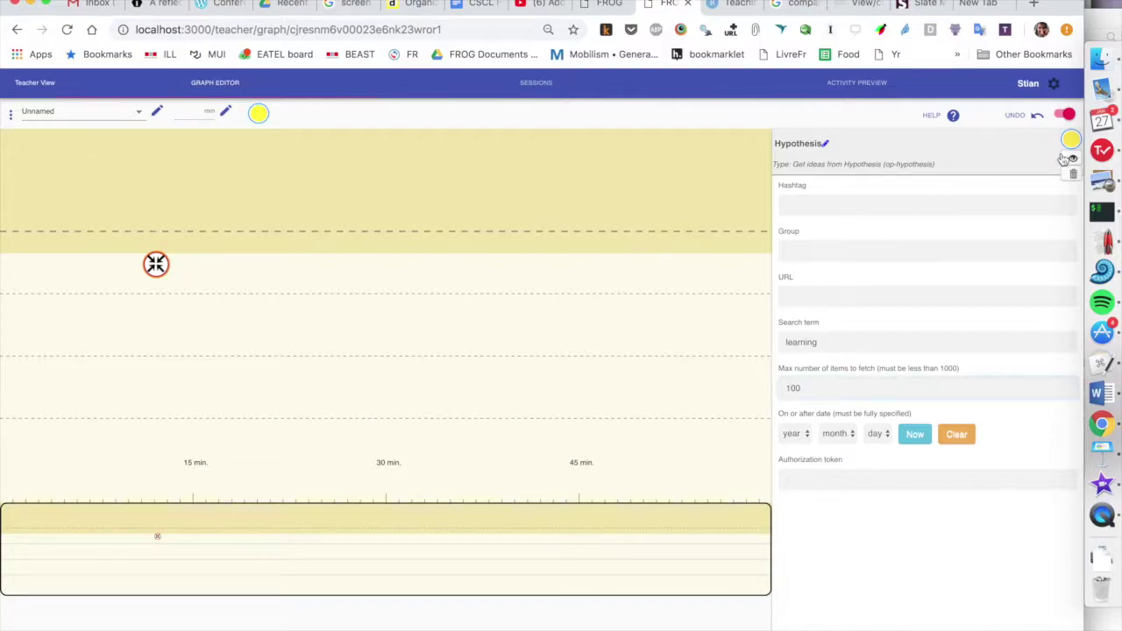
click(1071, 158)
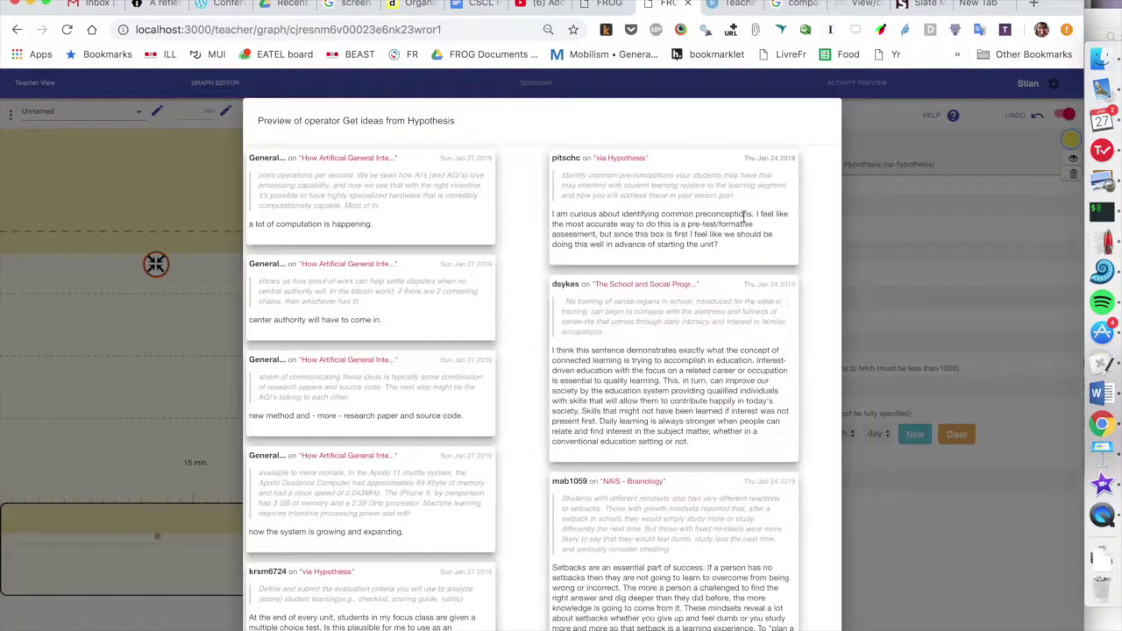
click(198, 349)
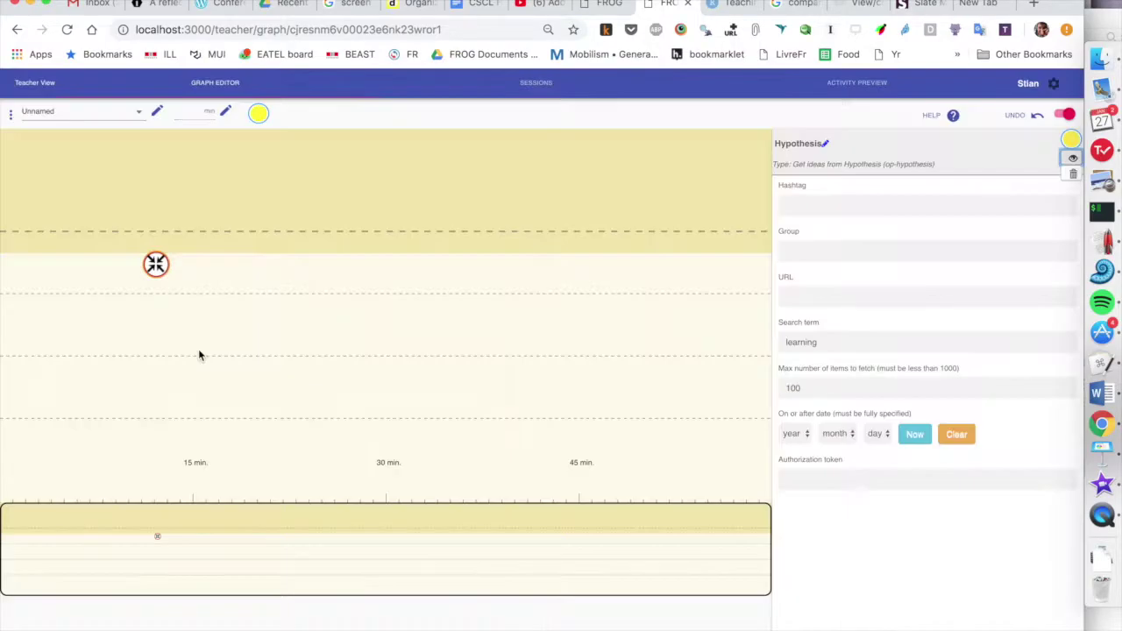
Step: Add a Create groups operator beside the Hypothesis operator and specify 2 as the desired number of groups
click(212, 255)
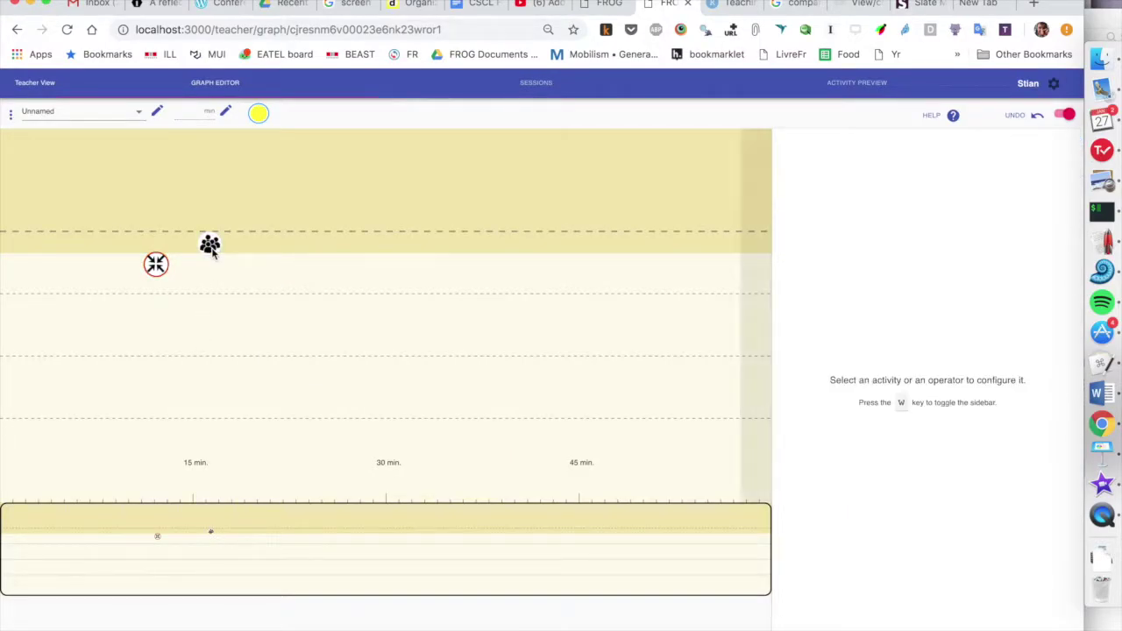
click(211, 248)
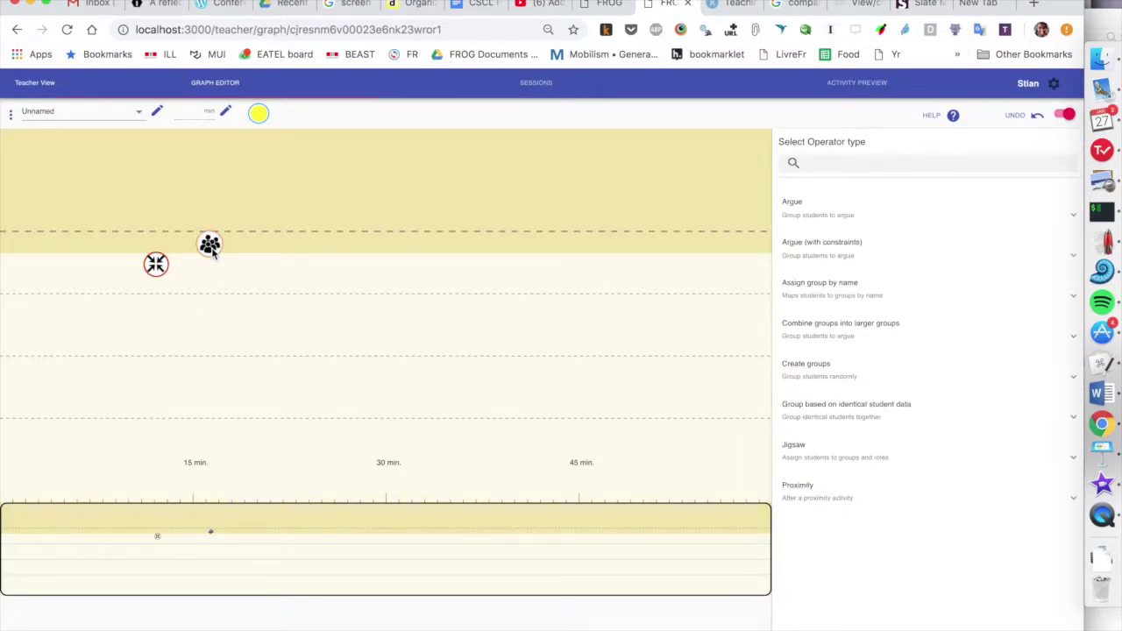
click(808, 369)
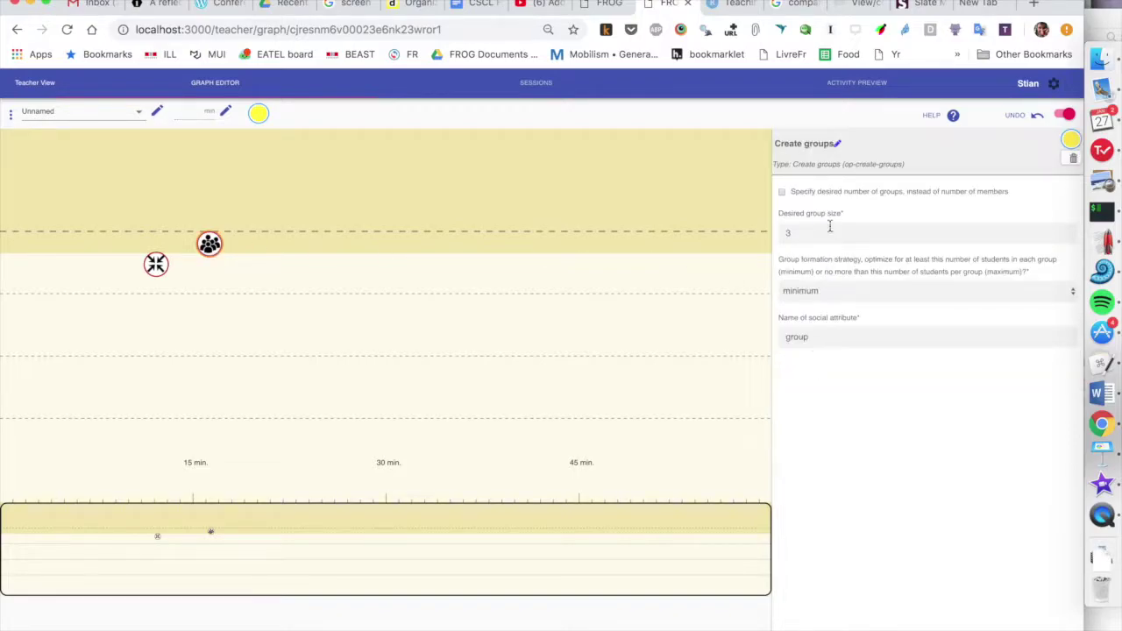
click(820, 244)
text(2)
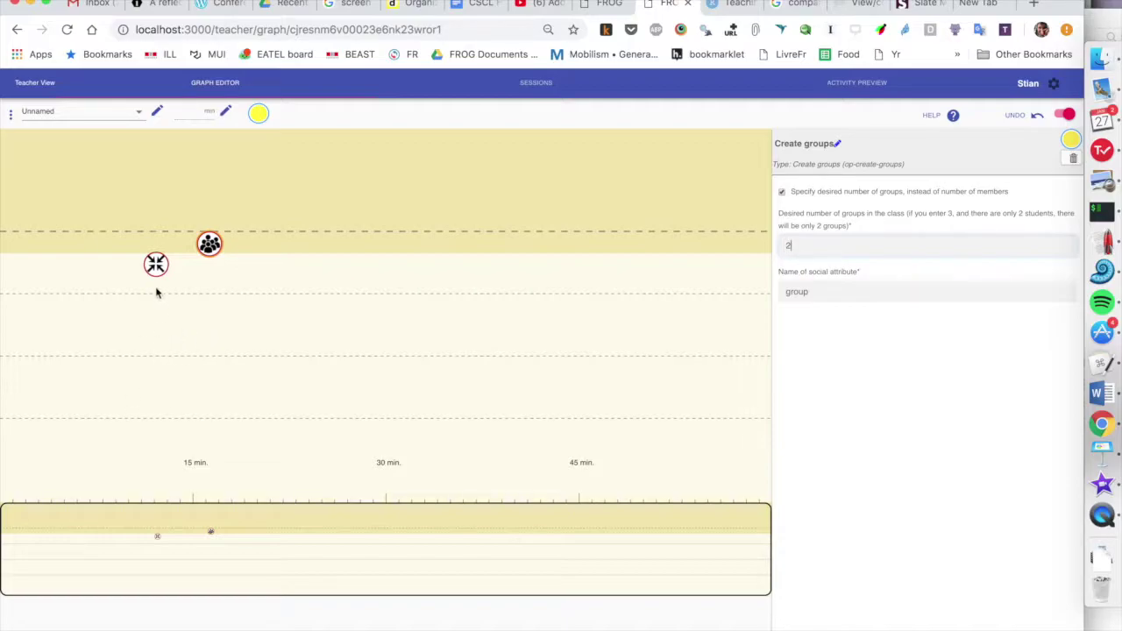
Step: Add a Distribute content operator fed by the Hypothesis and Create groups operators, using group as the grouping attribute
click(155, 263)
drag(155, 263, 148, 307)
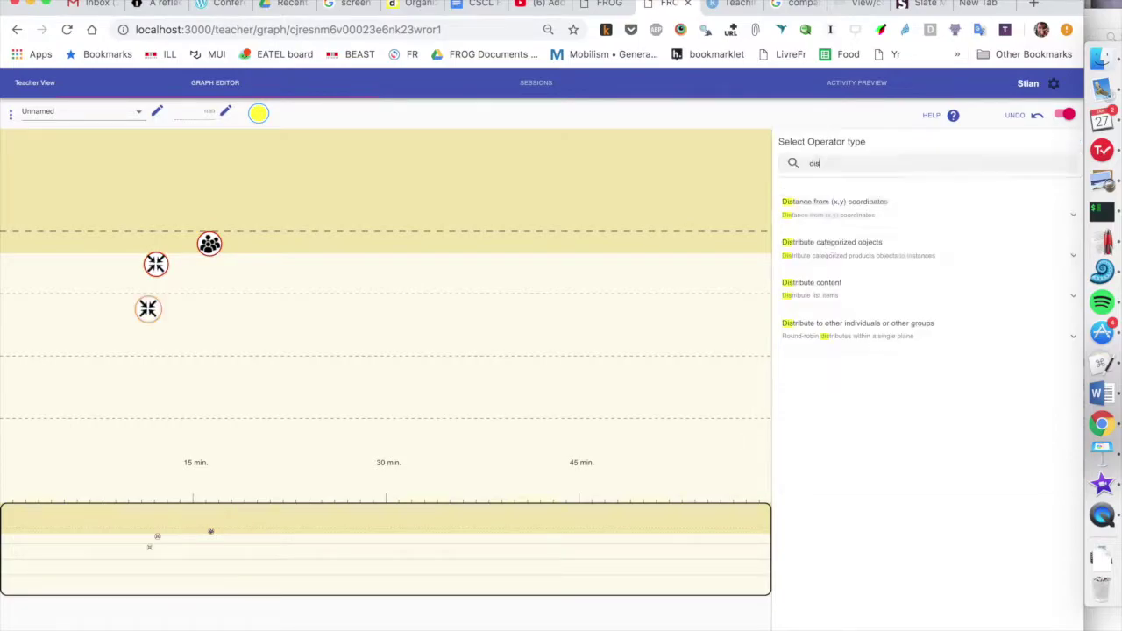
click(837, 200)
click(841, 233)
click(852, 245)
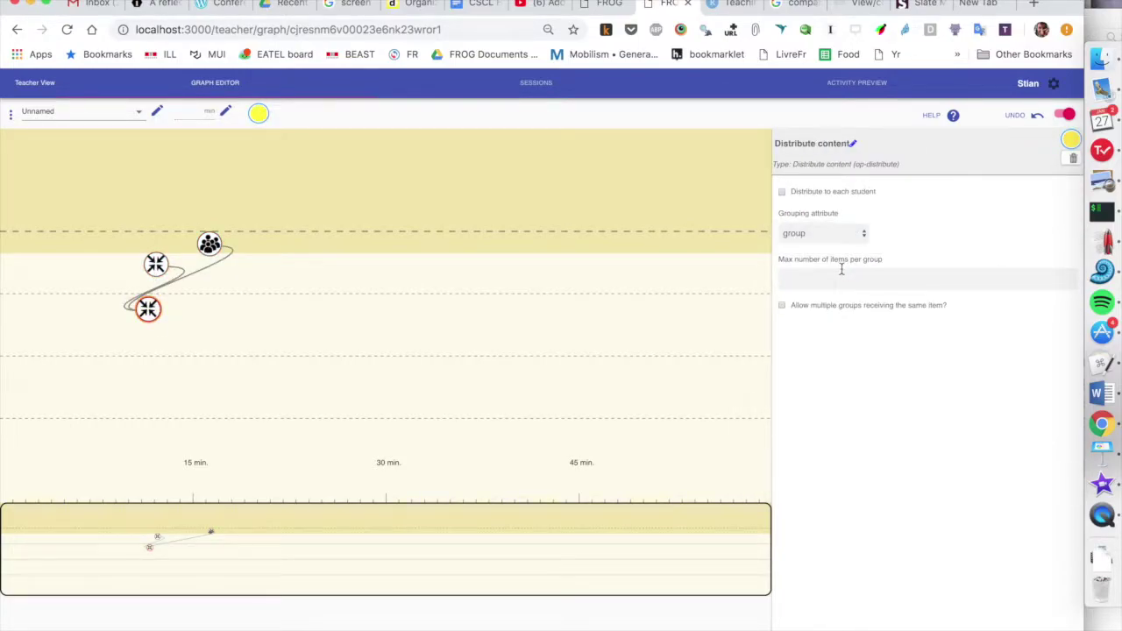
Step: Add a Brainstorm activity on the lowest timeline row and link the Distribute content operator to it
click(93, 418)
text(Brainstorm)
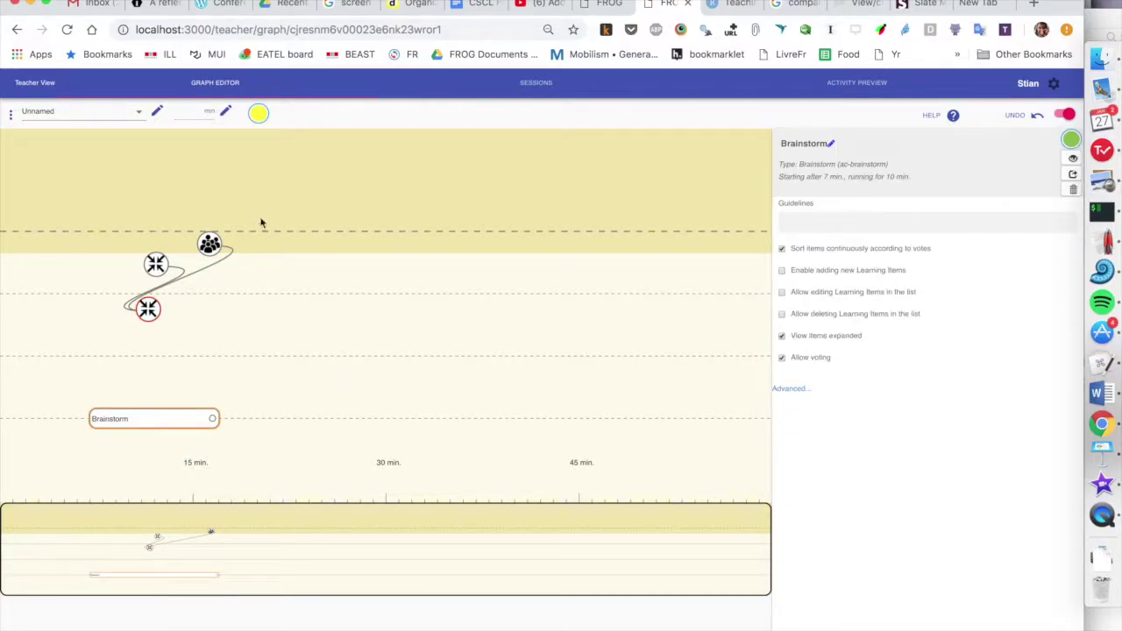
drag(148, 308, 105, 418)
Step: Link the Brainstorm activity to an Aggregate items operator, and add a Select top n items by score operator set to 5
drag(212, 418, 225, 360)
click(825, 254)
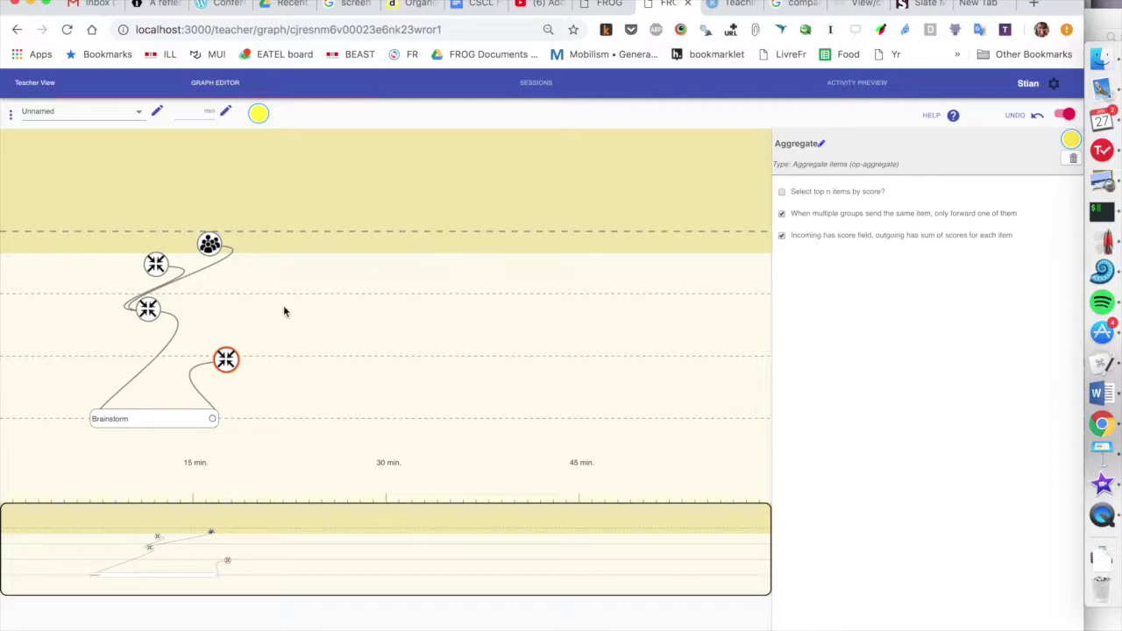
click(281, 302)
click(851, 254)
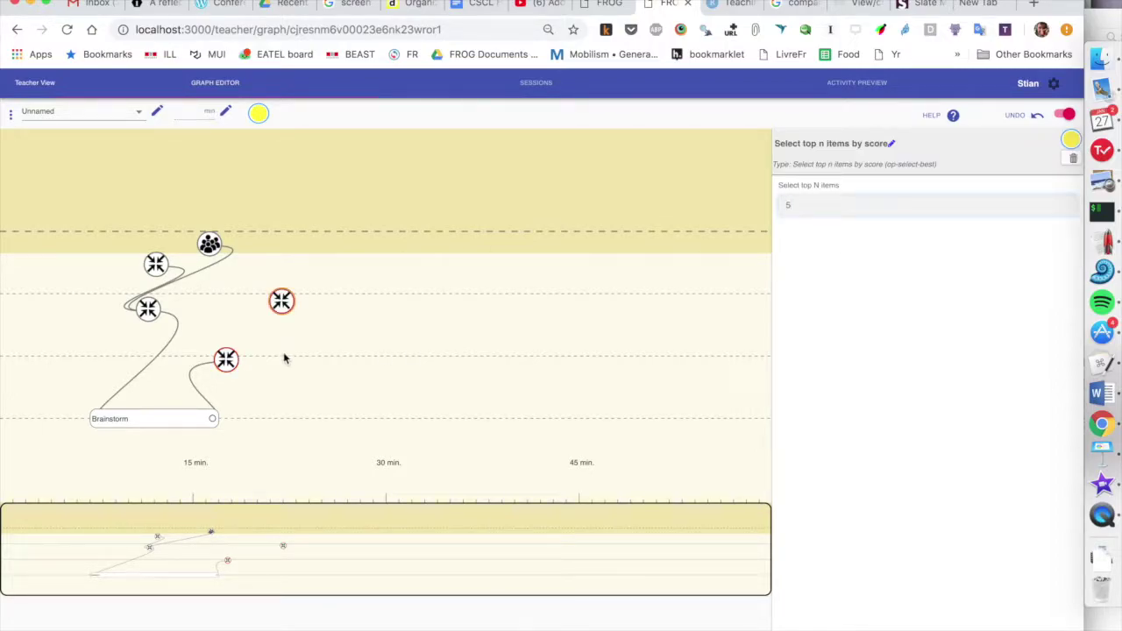
Step: Add a Gallery activity fed by the Select top n items operator, and link the Create groups operator to it for its grouping
key(ctrl+v)
click(258, 113)
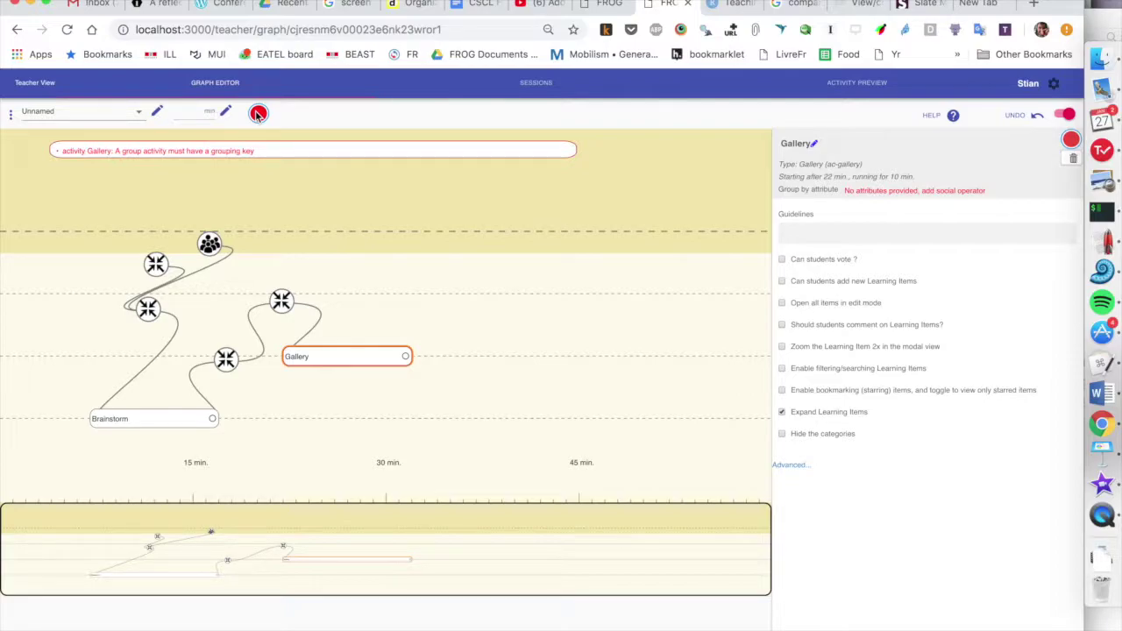
click(258, 113)
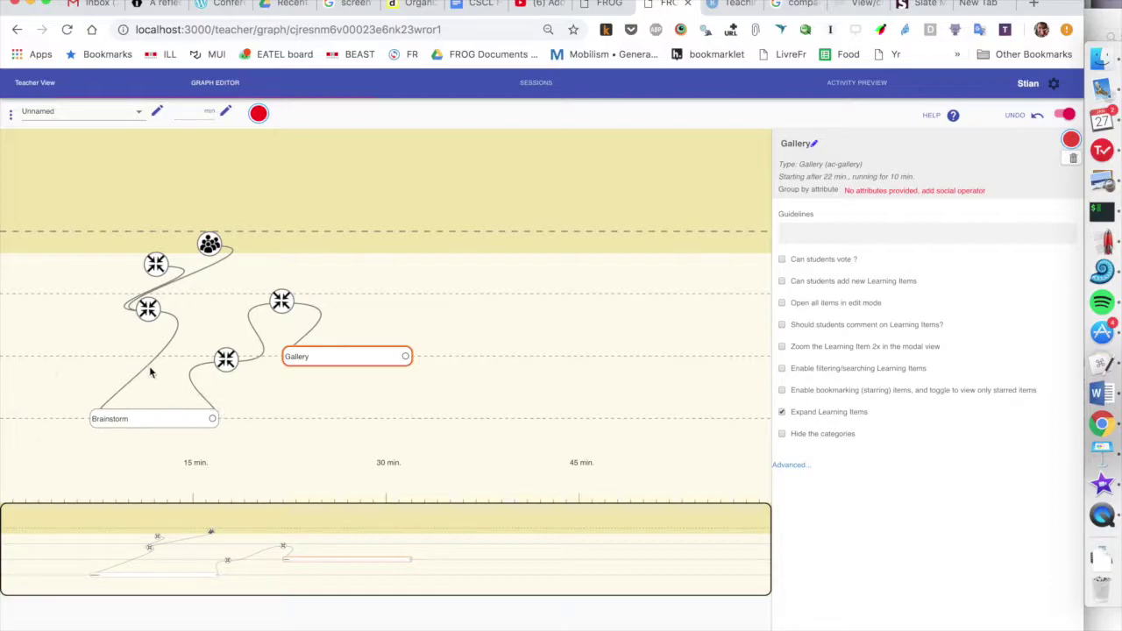
click(298, 354)
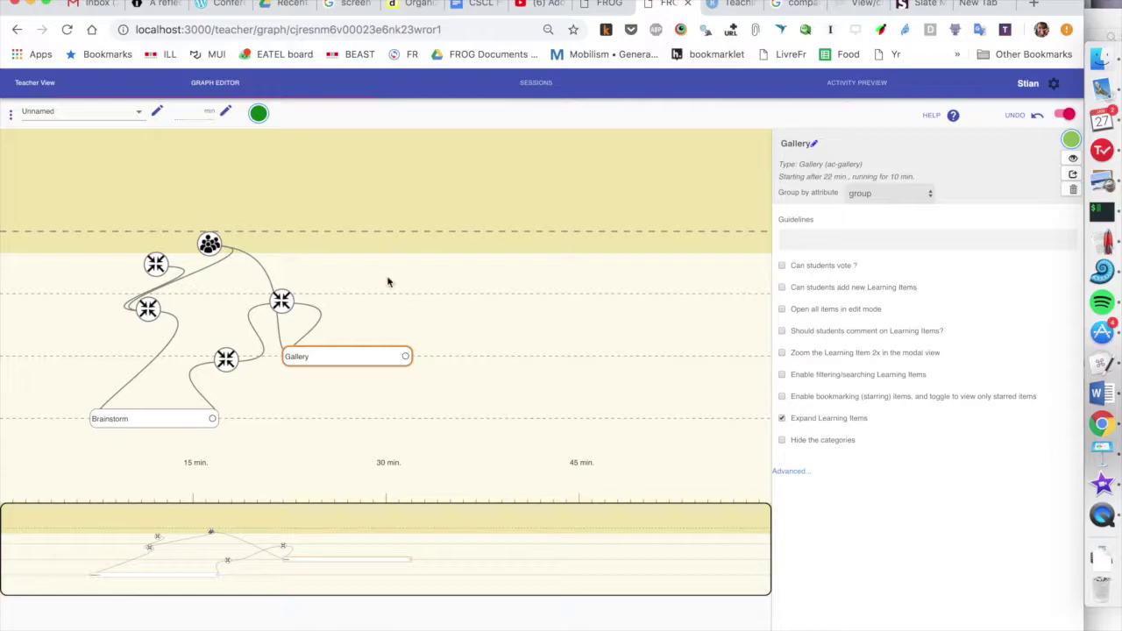
Step: Add a Chat activity directly above the Gallery over the same time span and link the Create groups operator to it
click(350, 335)
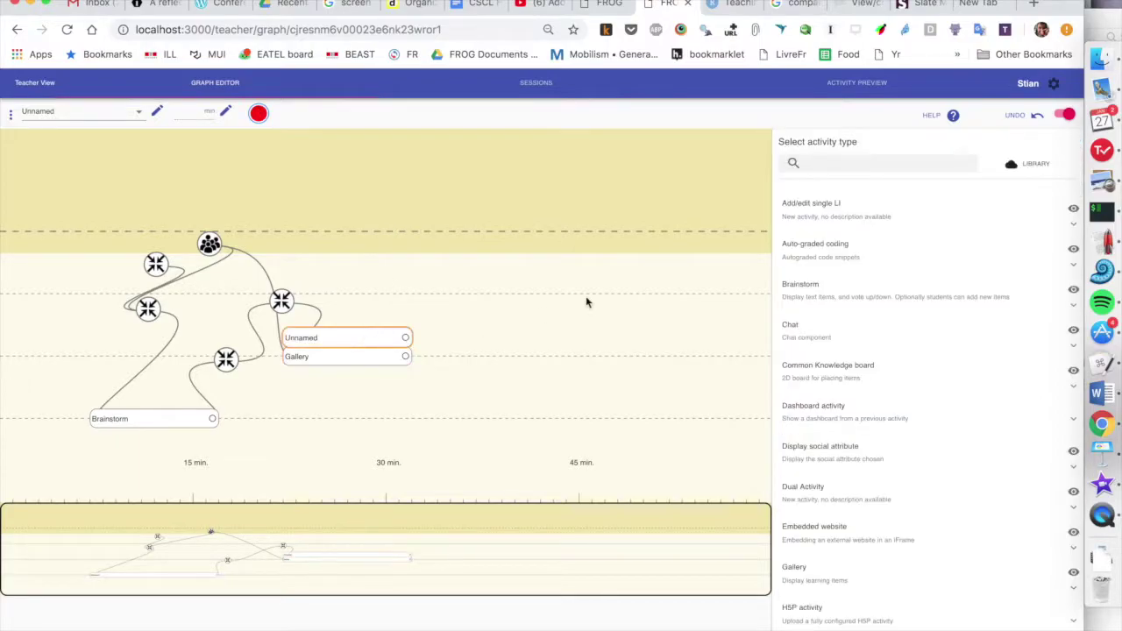
click(832, 326)
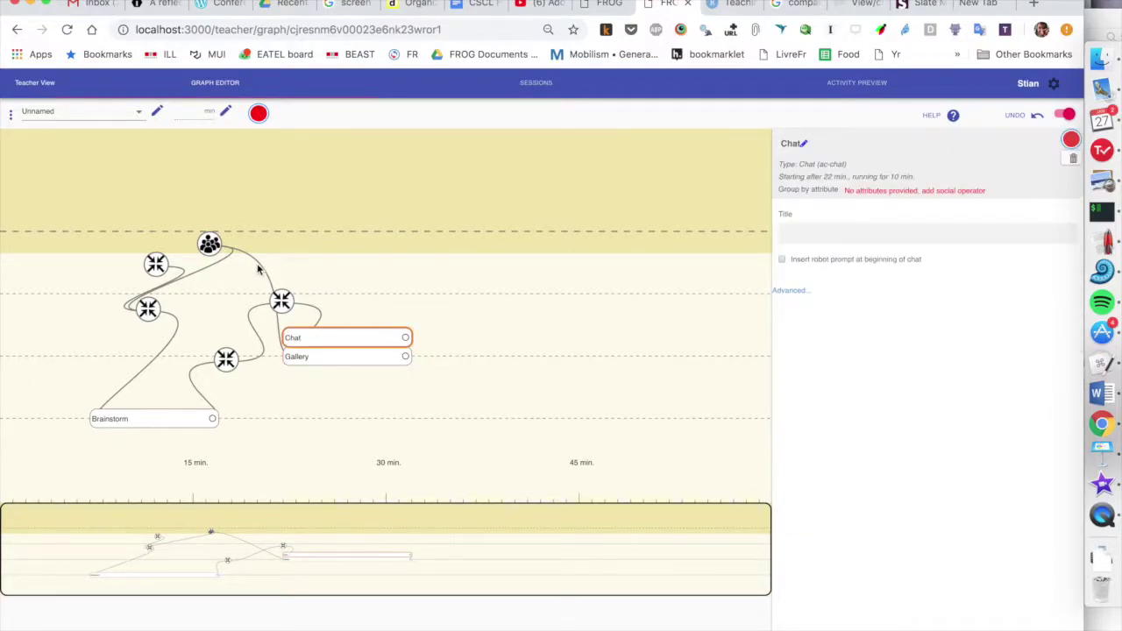
Step: Add an Add/edit single LI activity above the Chat, titled "What is the relationship between learning and cognition?", and link the Create groups operator to it
click(339, 319)
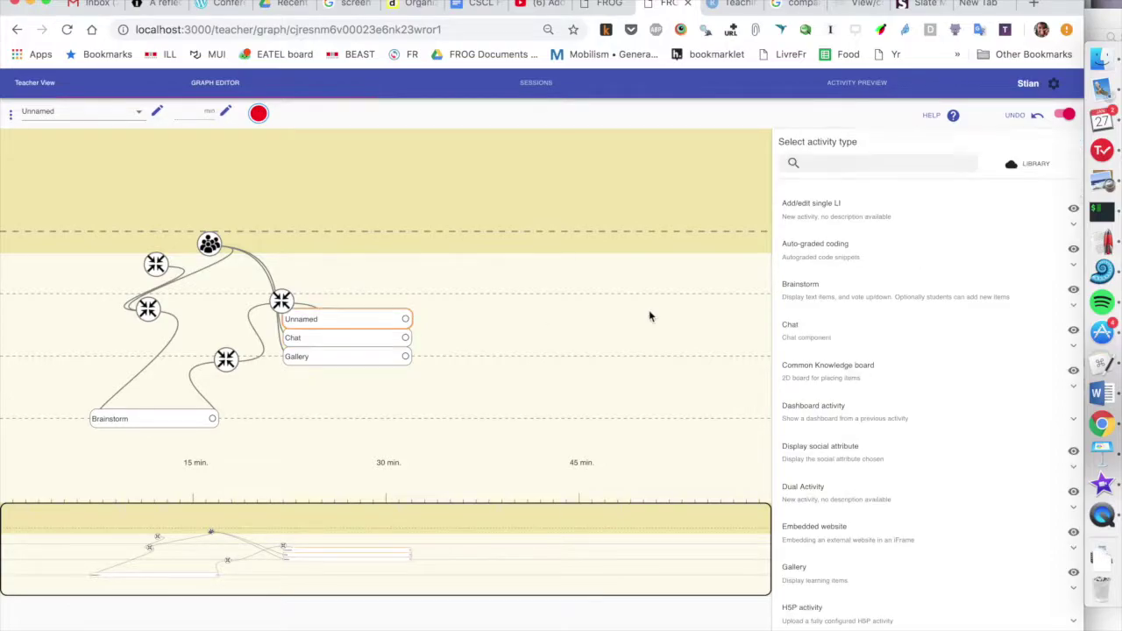
click(815, 210)
click(830, 361)
click(805, 311)
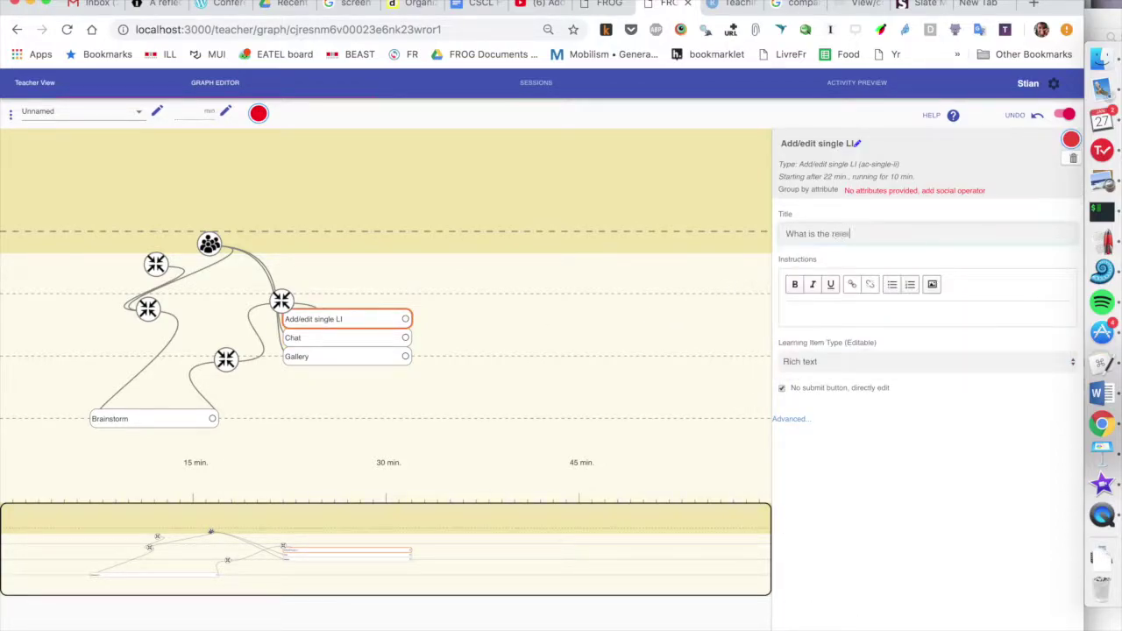
text(What is the relationship between learning and cognition?)
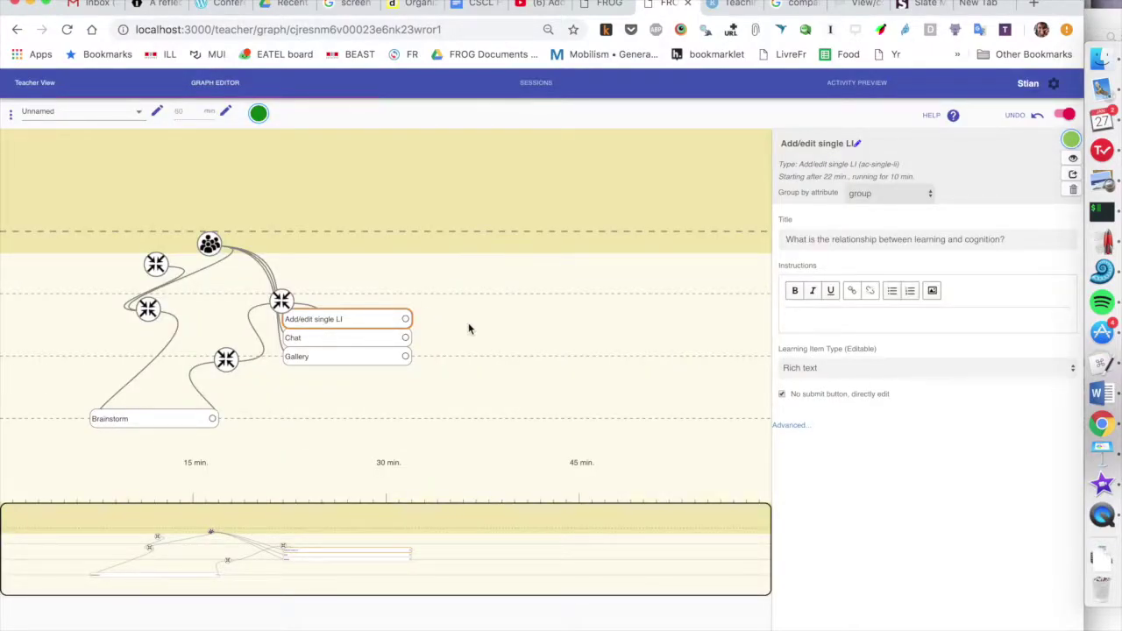
Step: Add a Wrap for peer-review operator just after the three stacked group activities
click(428, 292)
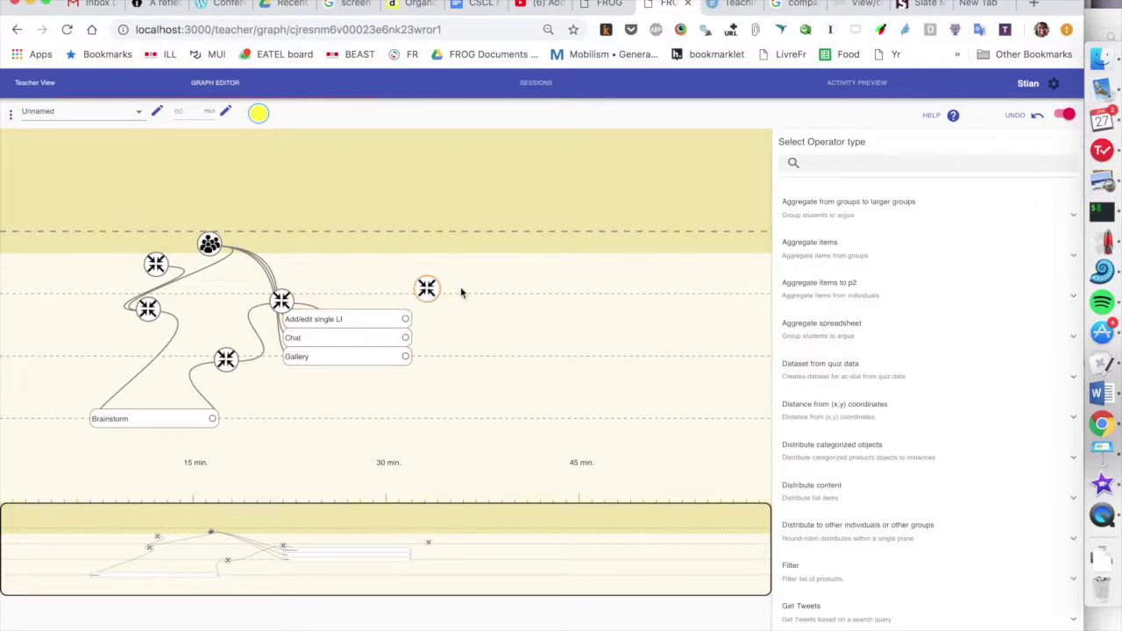
click(812, 162)
text(wrap)
click(812, 208)
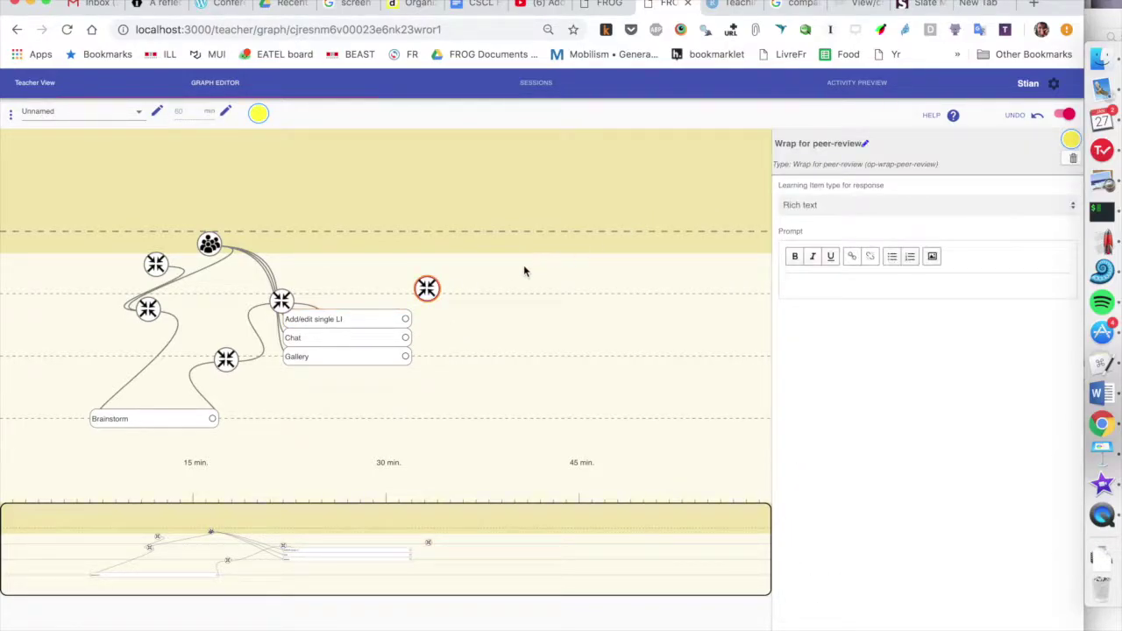